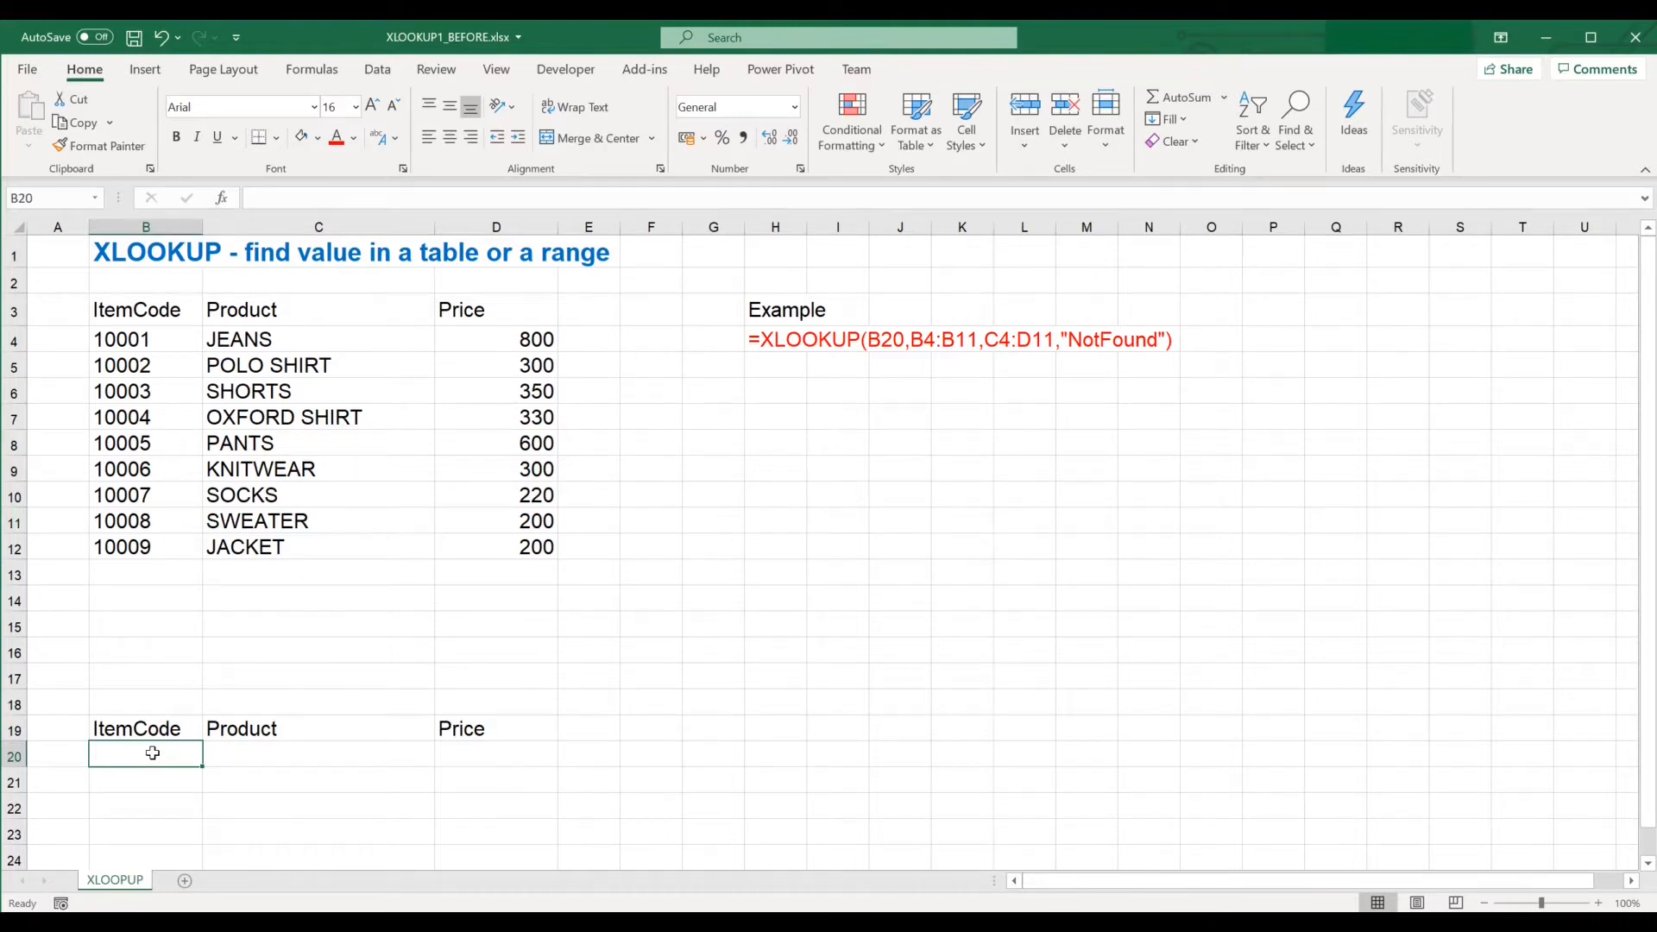
Fill cell B20 yellow and enter item code 10002 in it.
{"action": "left_click", "coordinate": [319, 138]}
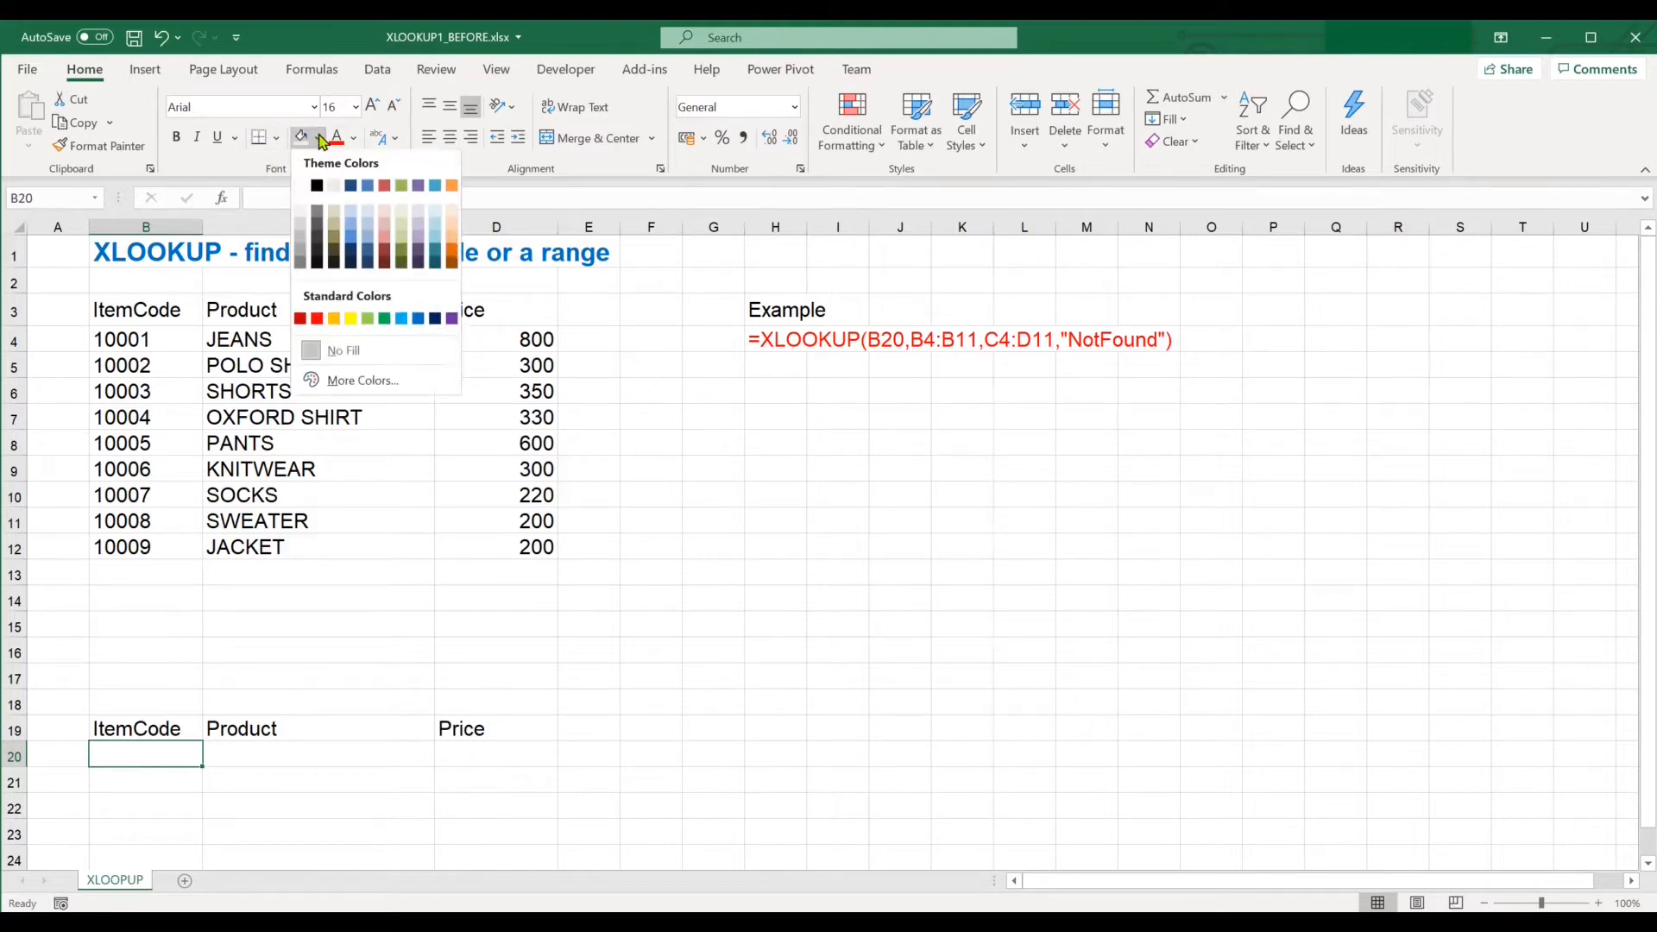
{"action": "left_click", "coordinate": [351, 320]}
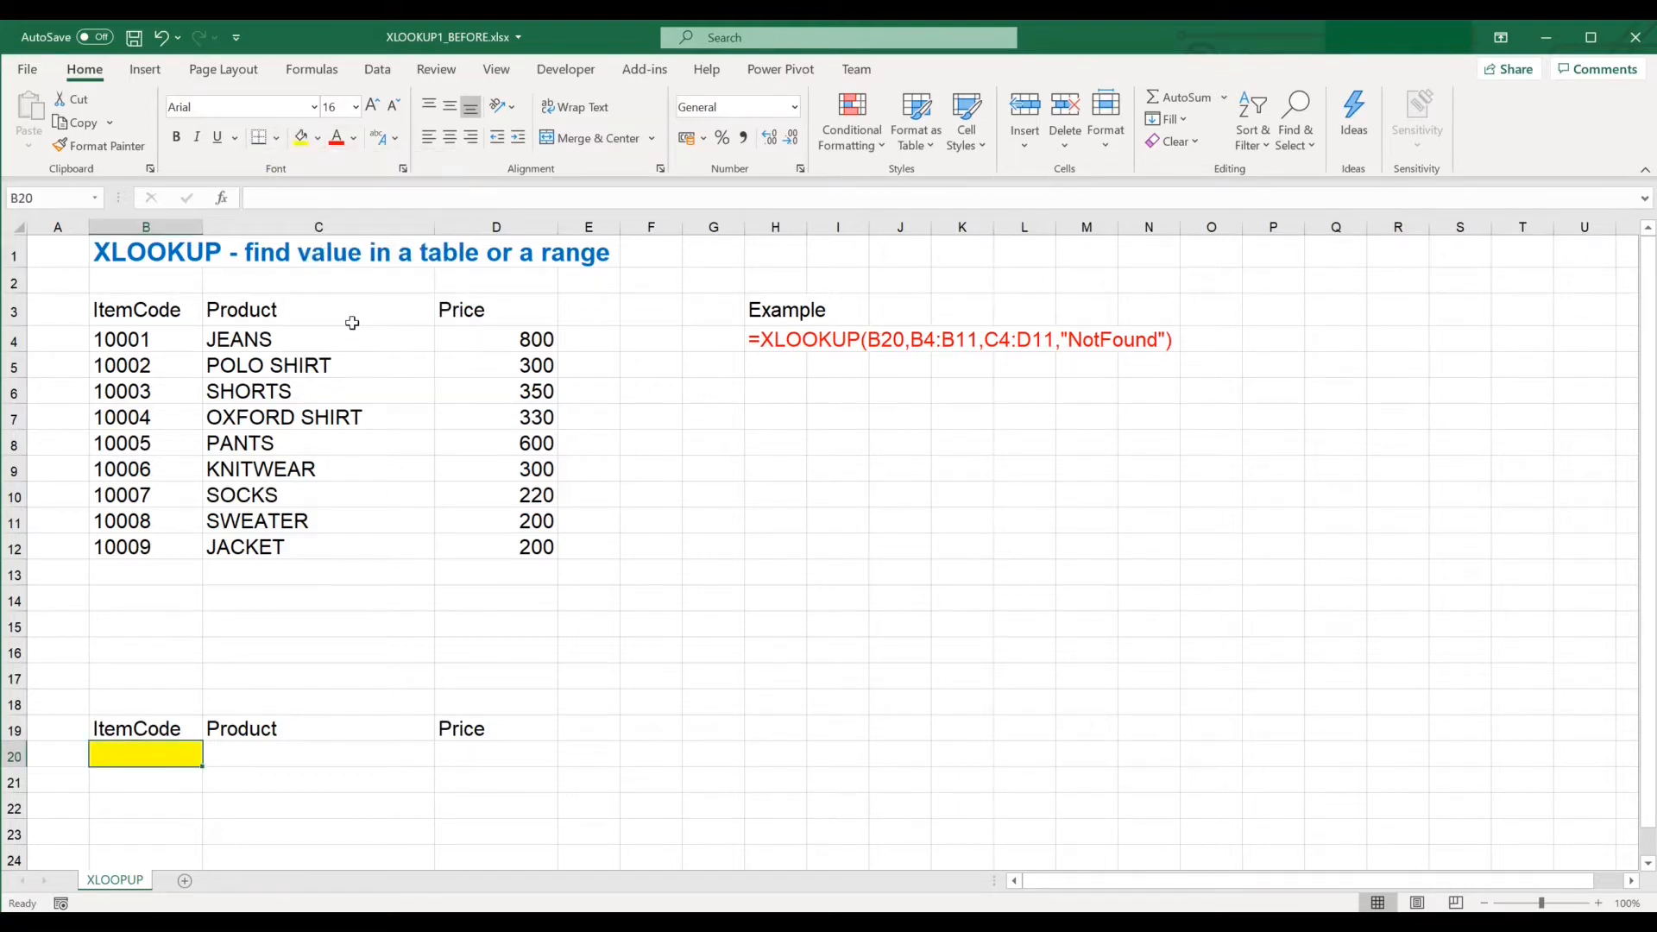
{"action": "type", "text": "10002"}
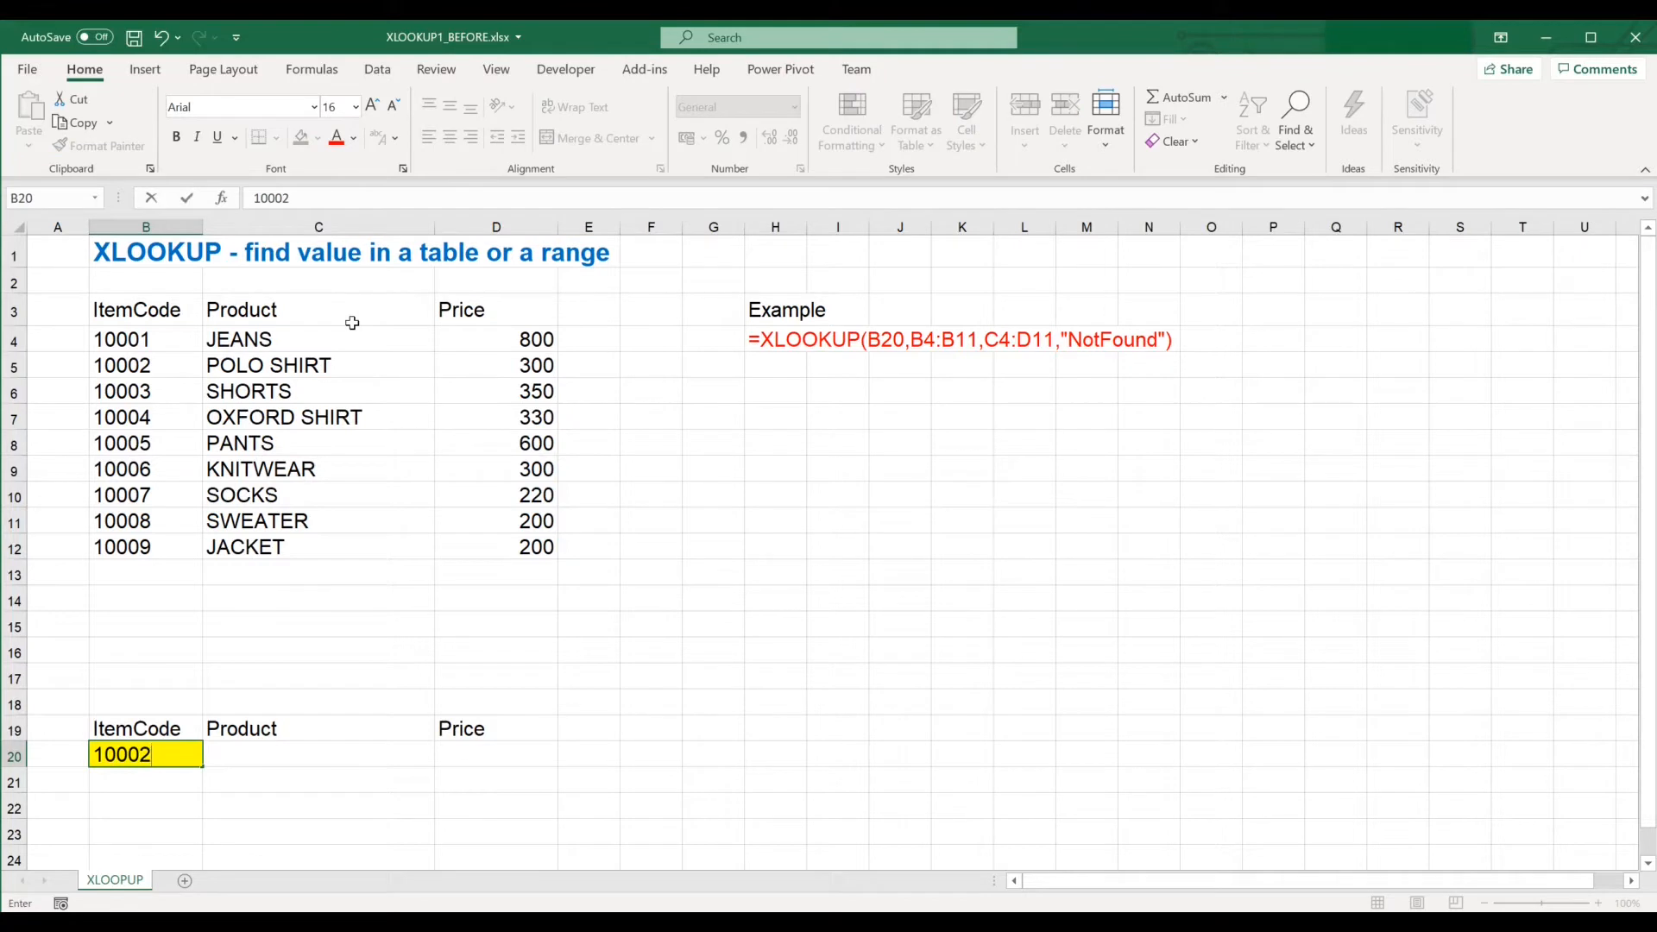
{"action": "key", "text": "Return"}
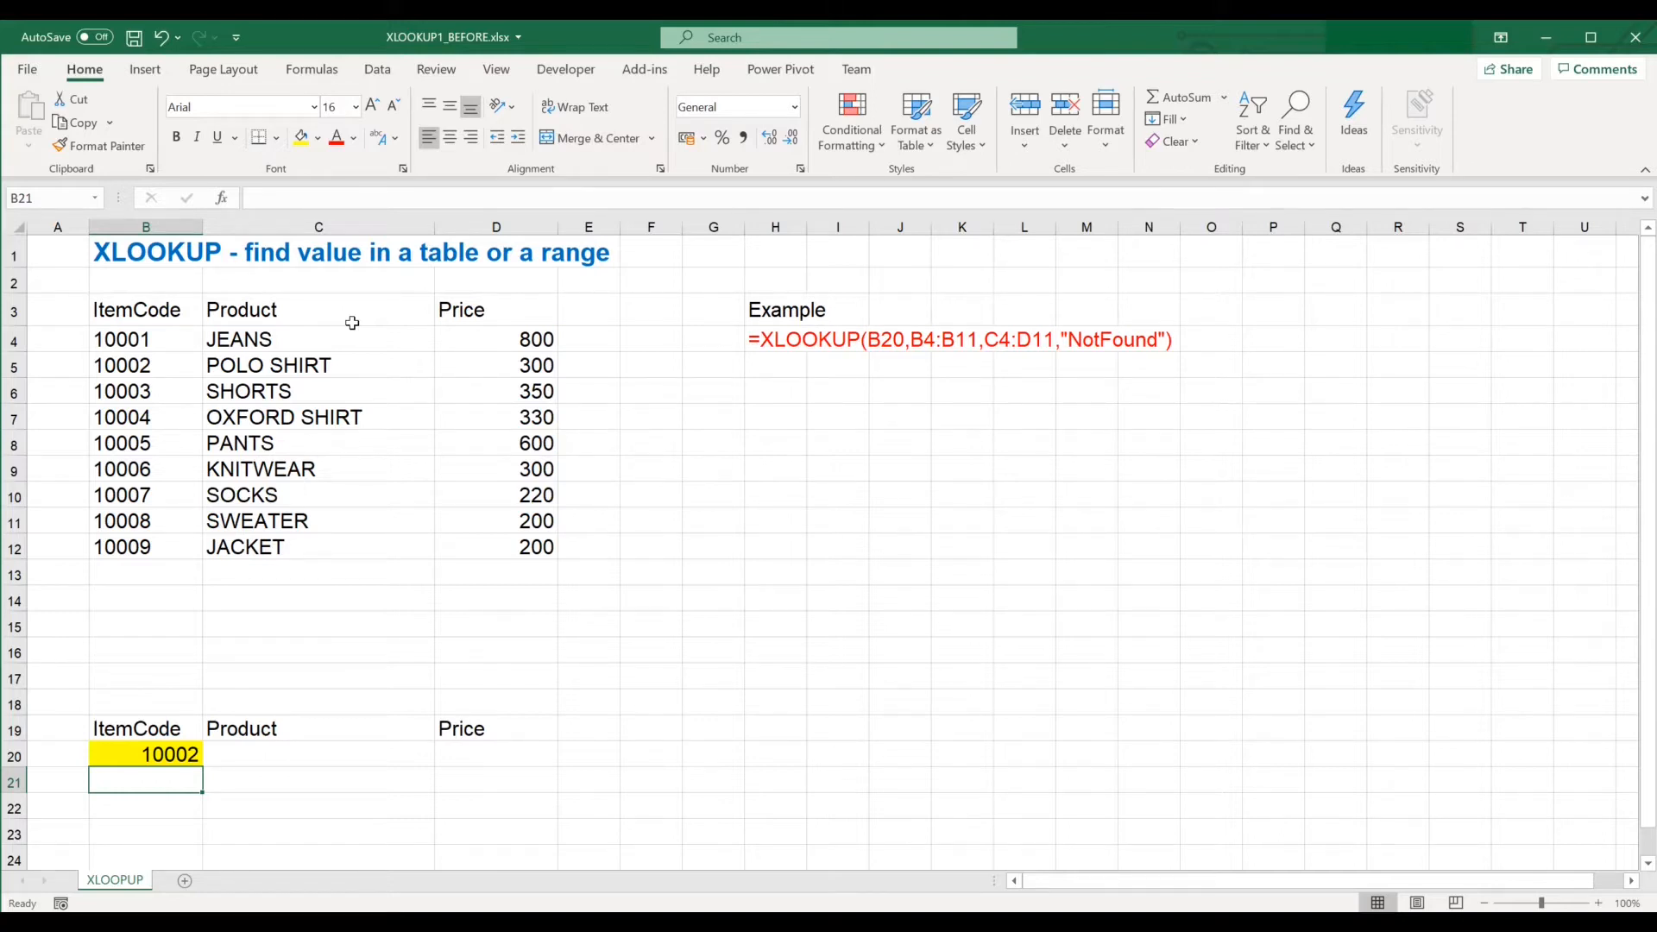
Shade the Product and Price cells of row 20 with a light theme fill colour.
{"action": "left_click_drag", "start_coordinate": [237, 756], "coordinate": [446, 755]}
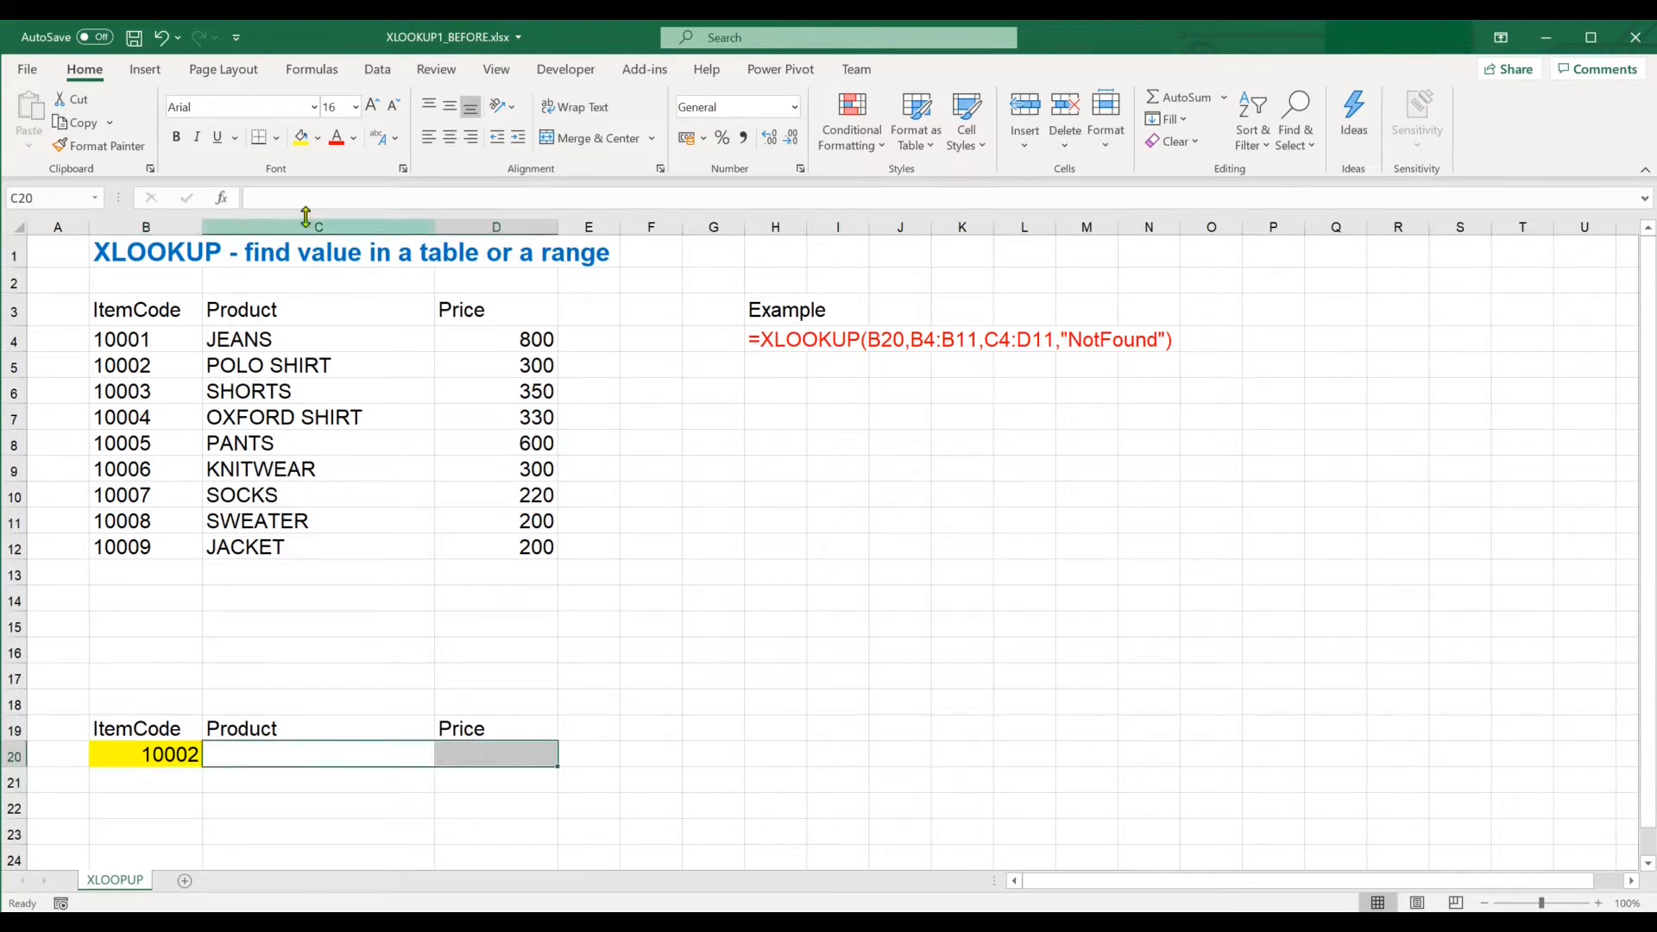
{"action": "left_click", "coordinate": [318, 139]}
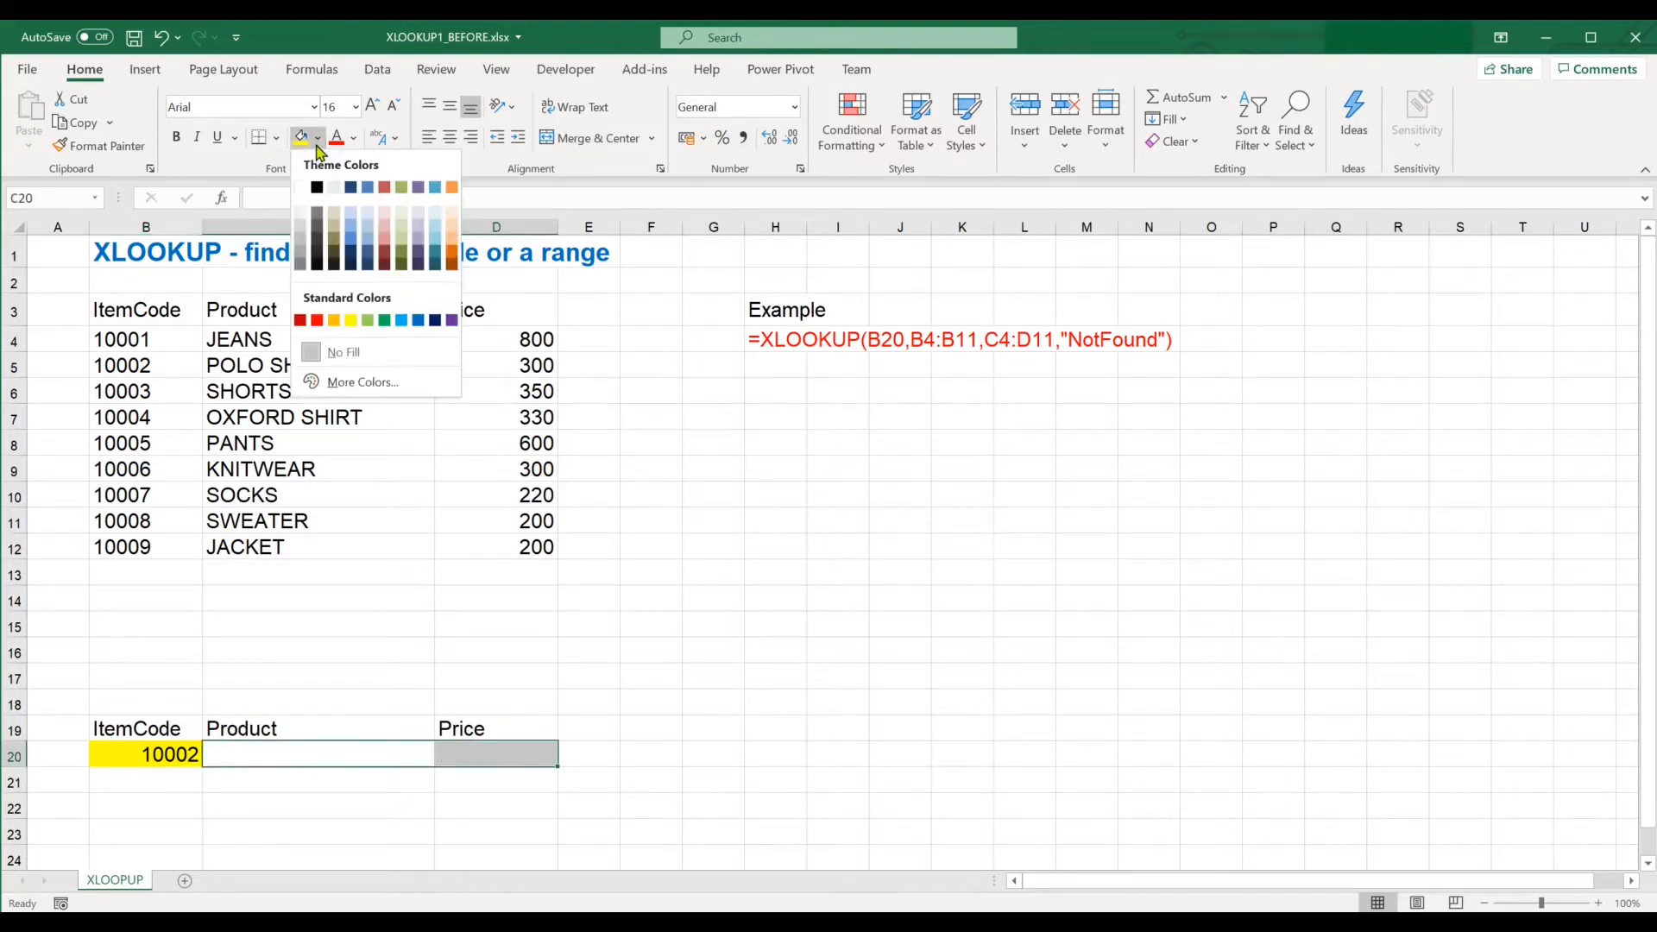
{"action": "left_click", "coordinate": [399, 214]}
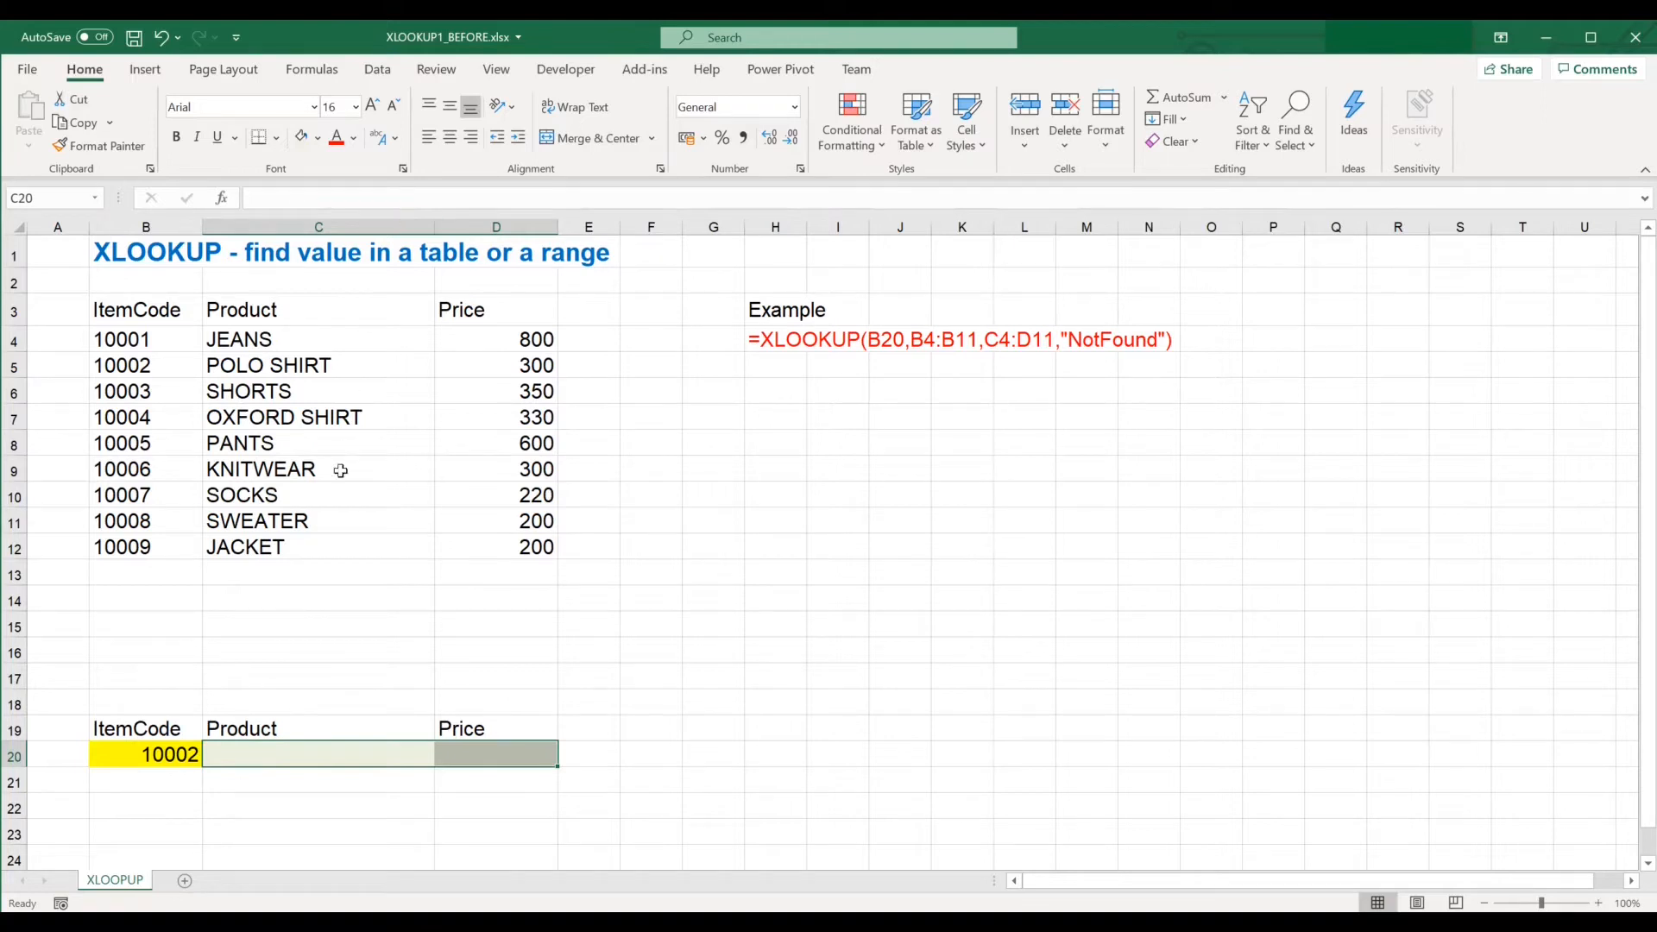
Start an XLOOKUP formula in C20 using B20 as lookup value and B4:B12 as lookup array.
{"action": "left_click", "coordinate": [271, 755]}
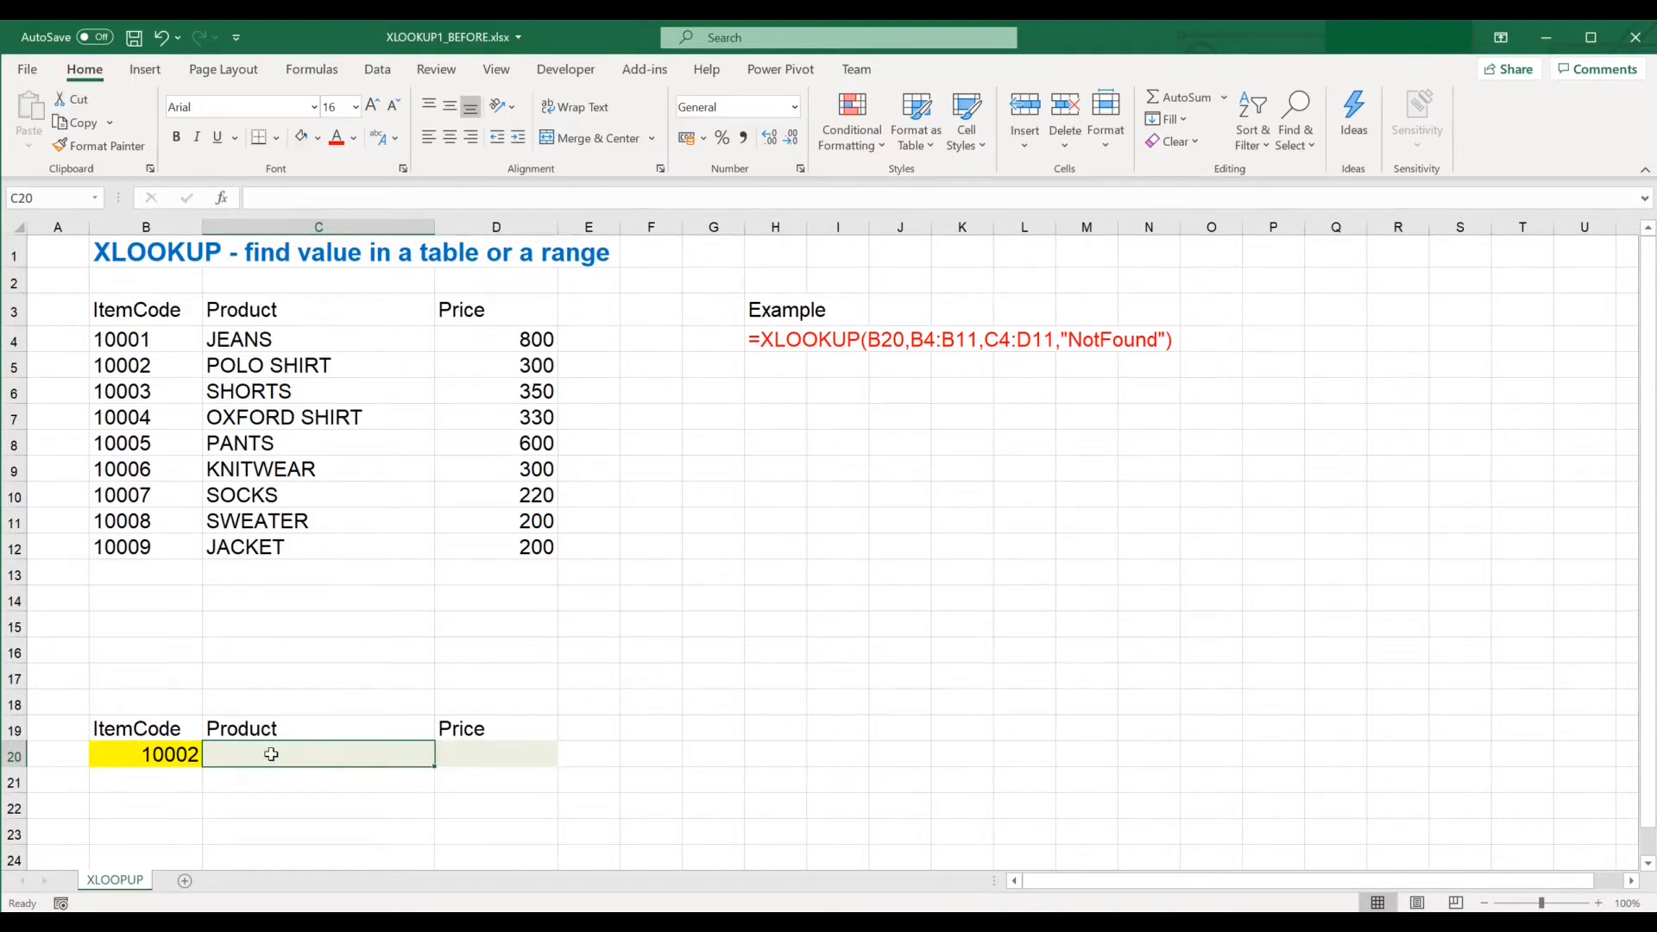
{"action": "type", "text": "="}
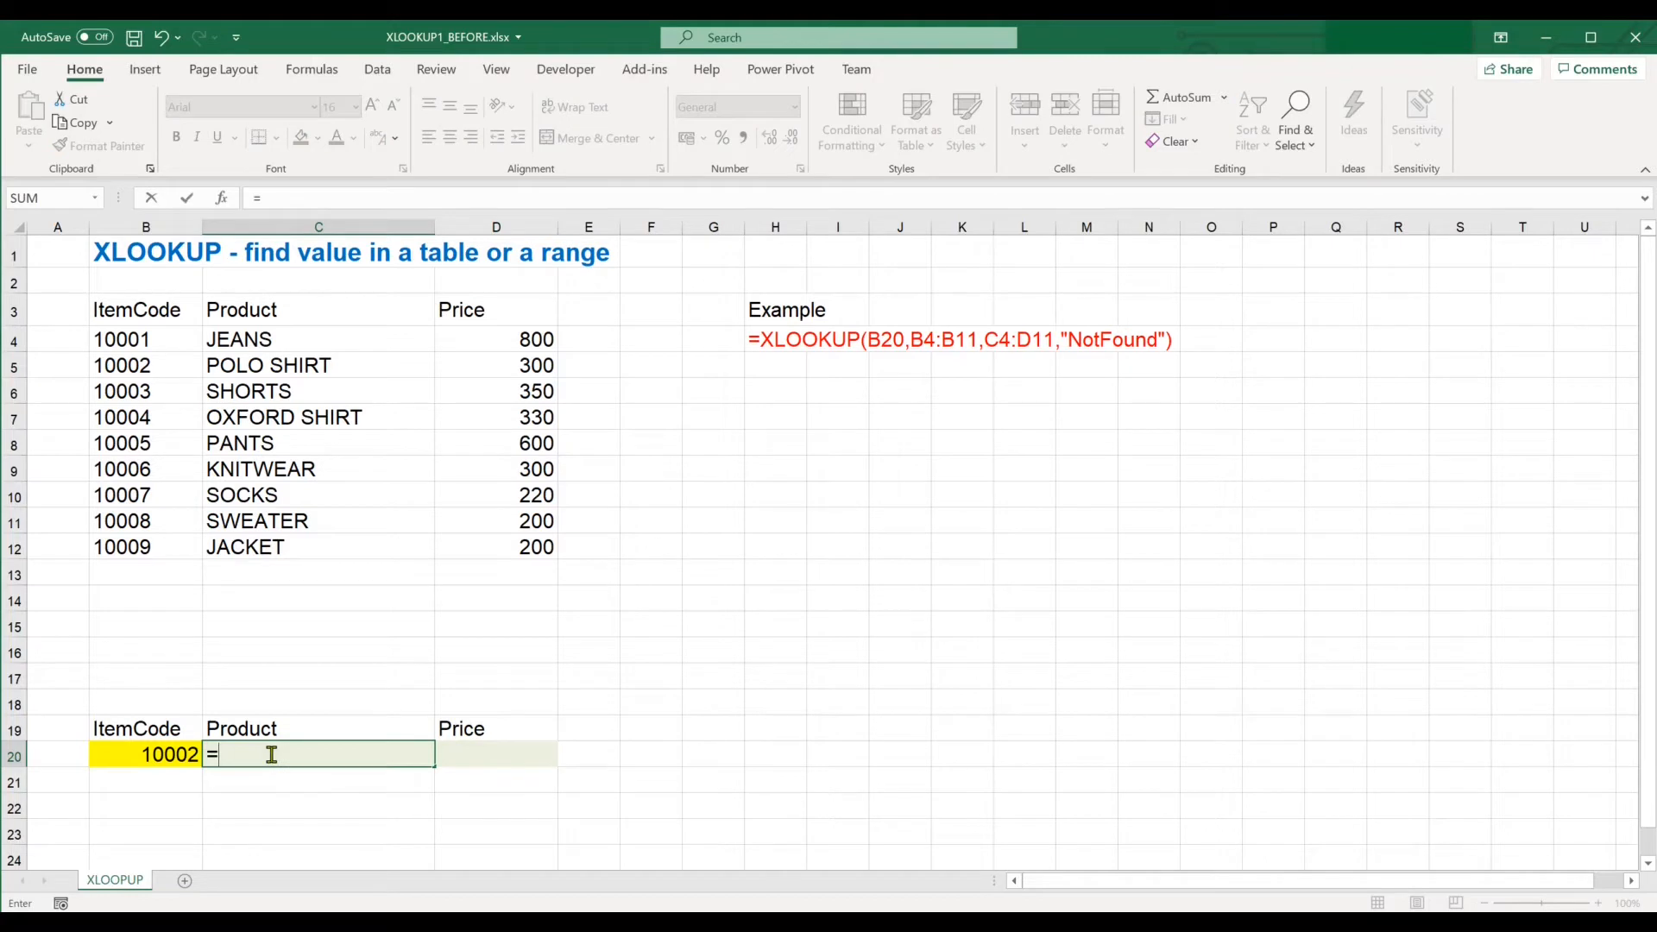
{"action": "type", "text": "xloo"}
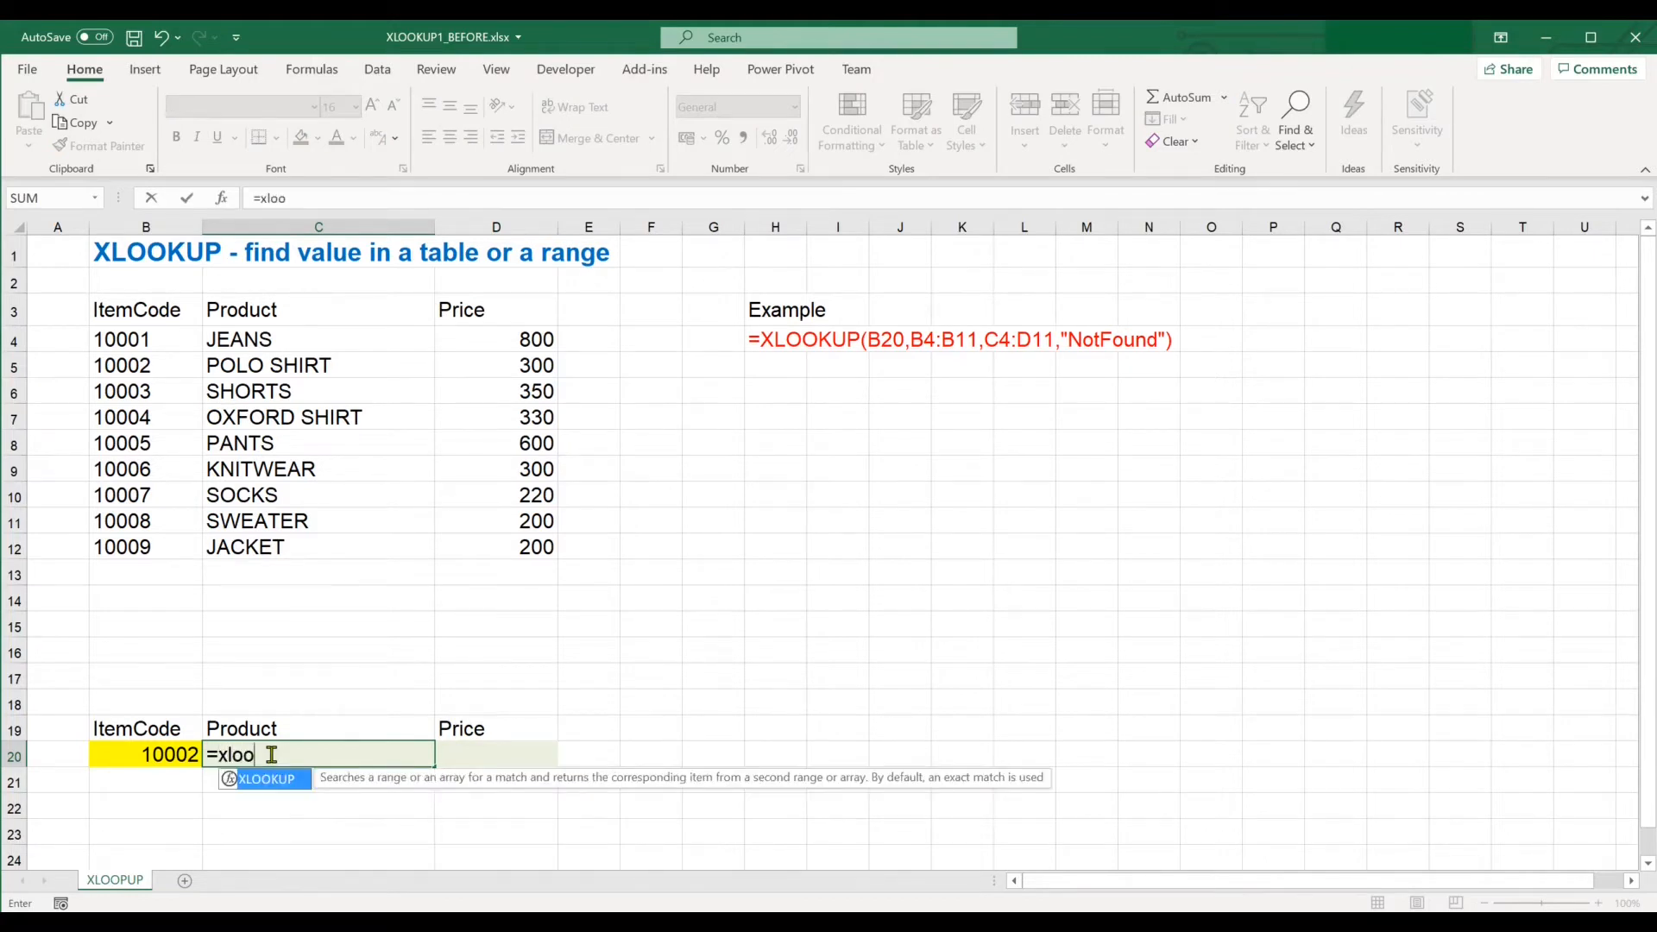
{"action": "key", "text": "Tab"}
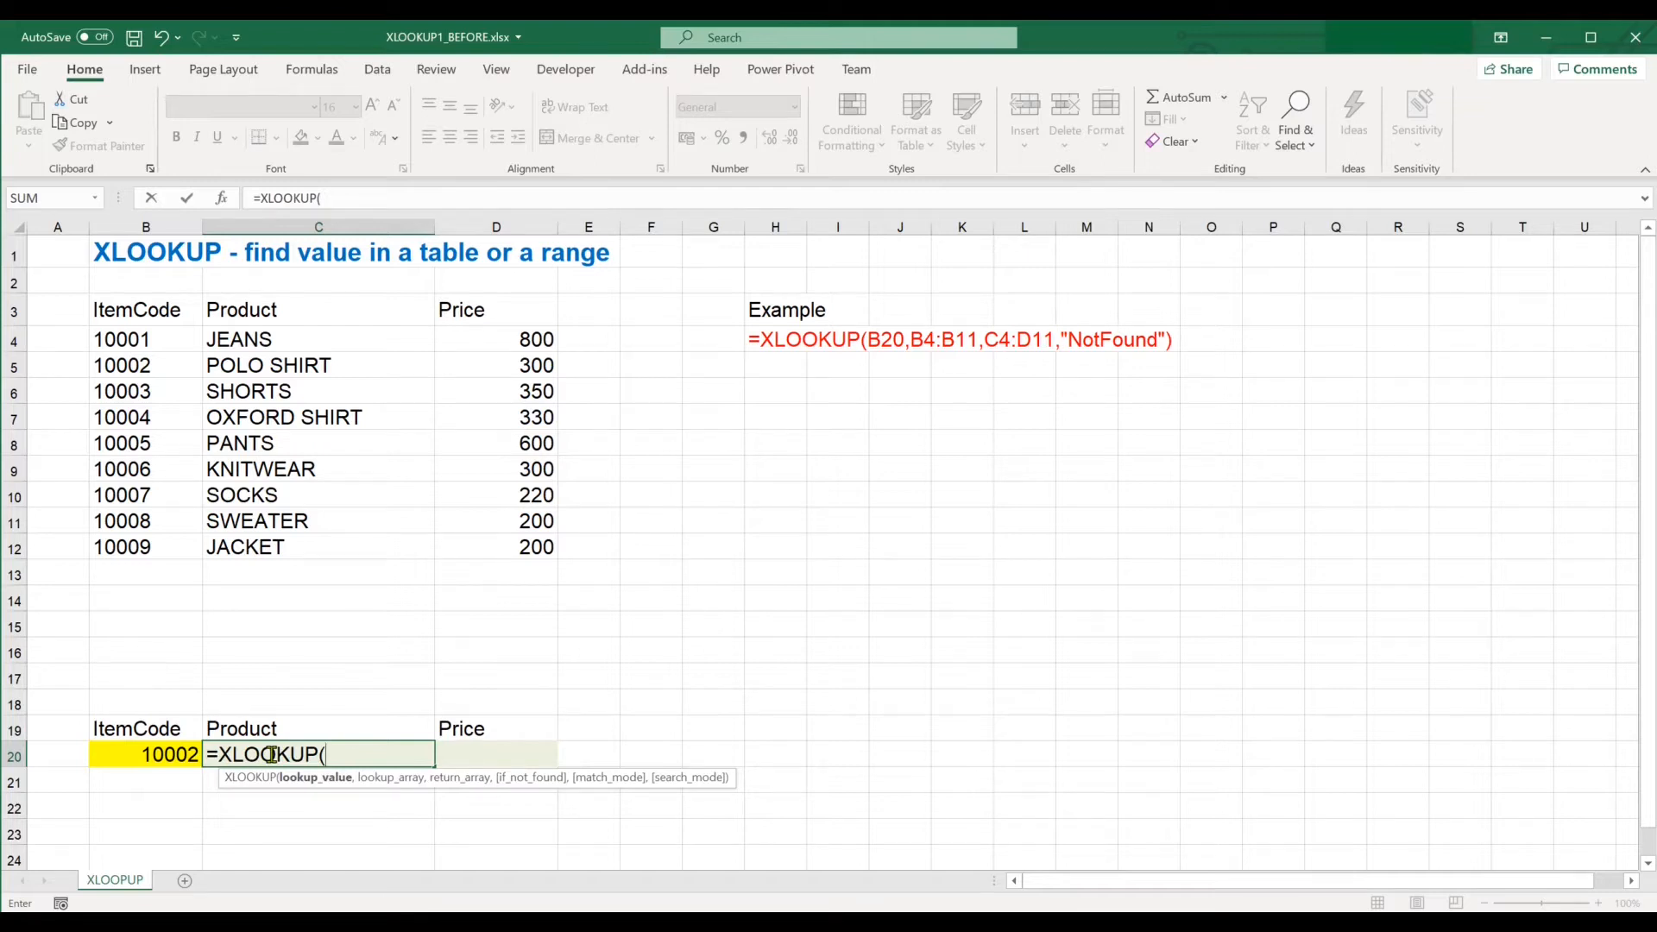
{"action": "left_click", "coordinate": [168, 756]}
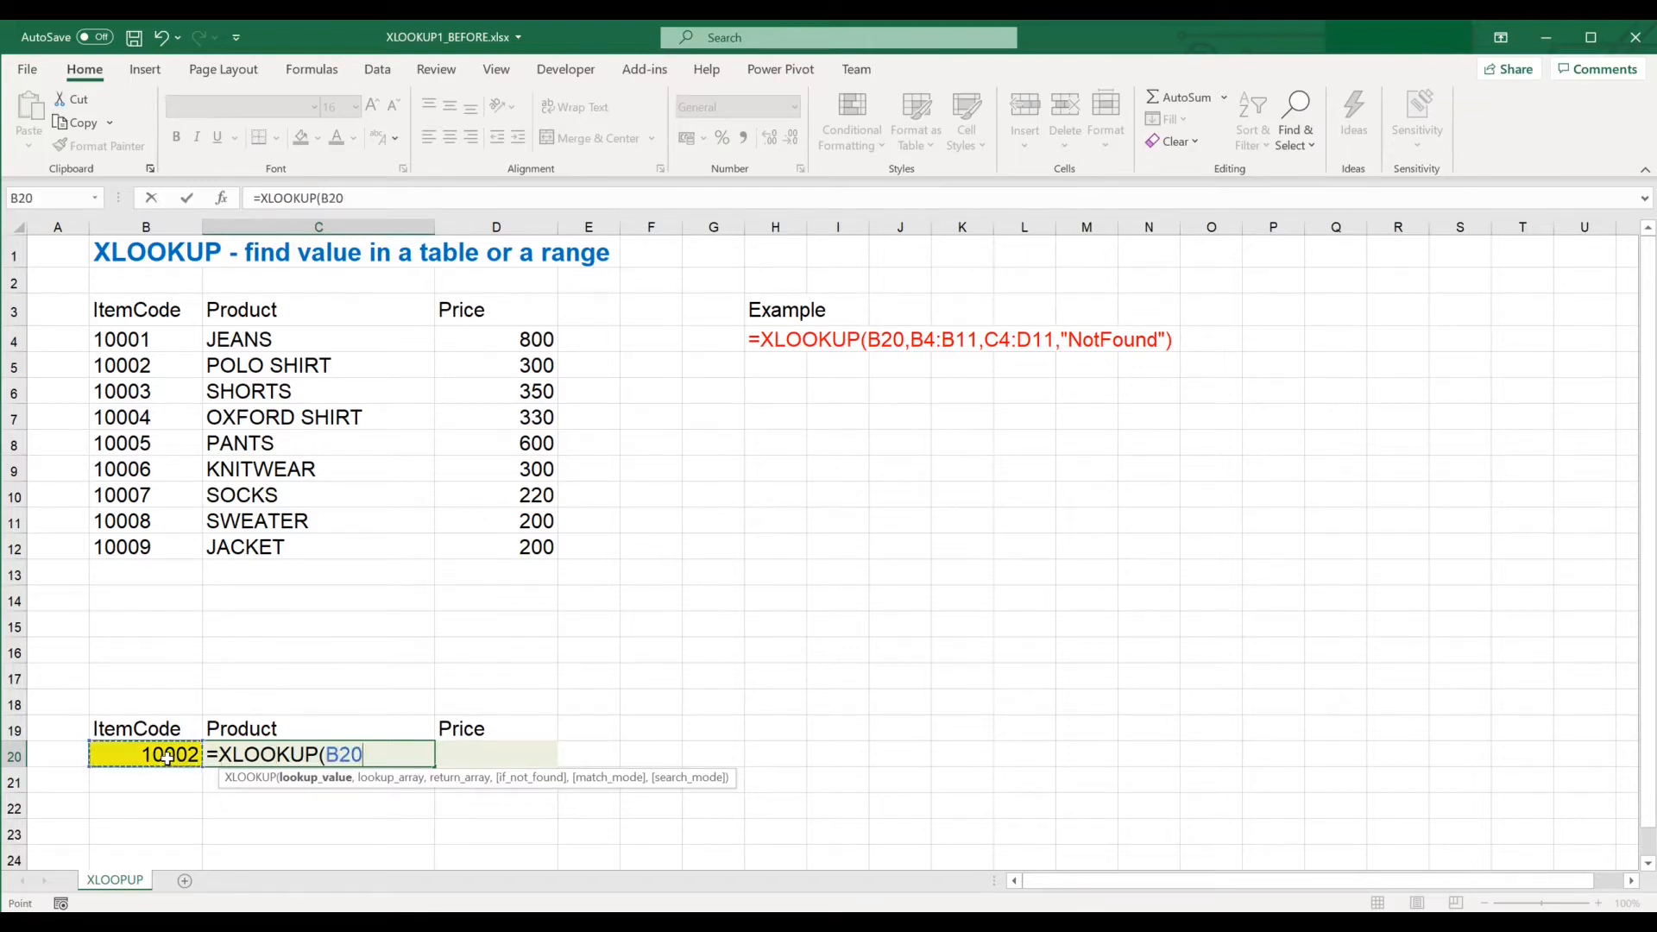
{"action": "type", "text": ","}
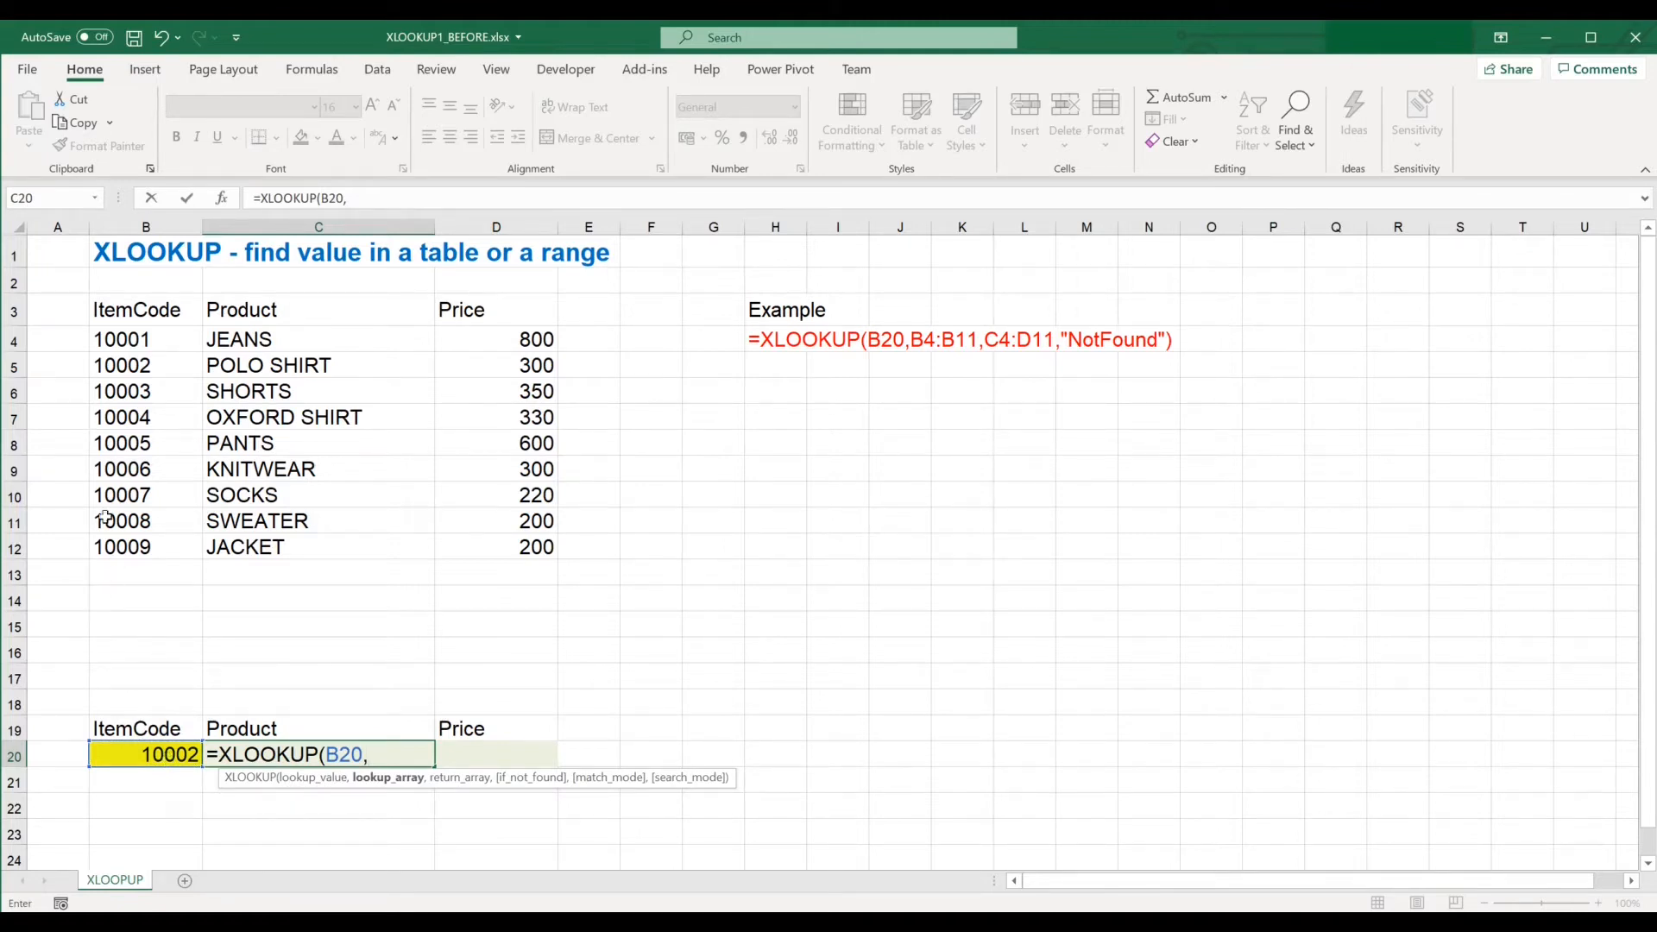
{"action": "left_click_drag", "start_coordinate": [138, 337], "coordinate": [170, 552]}
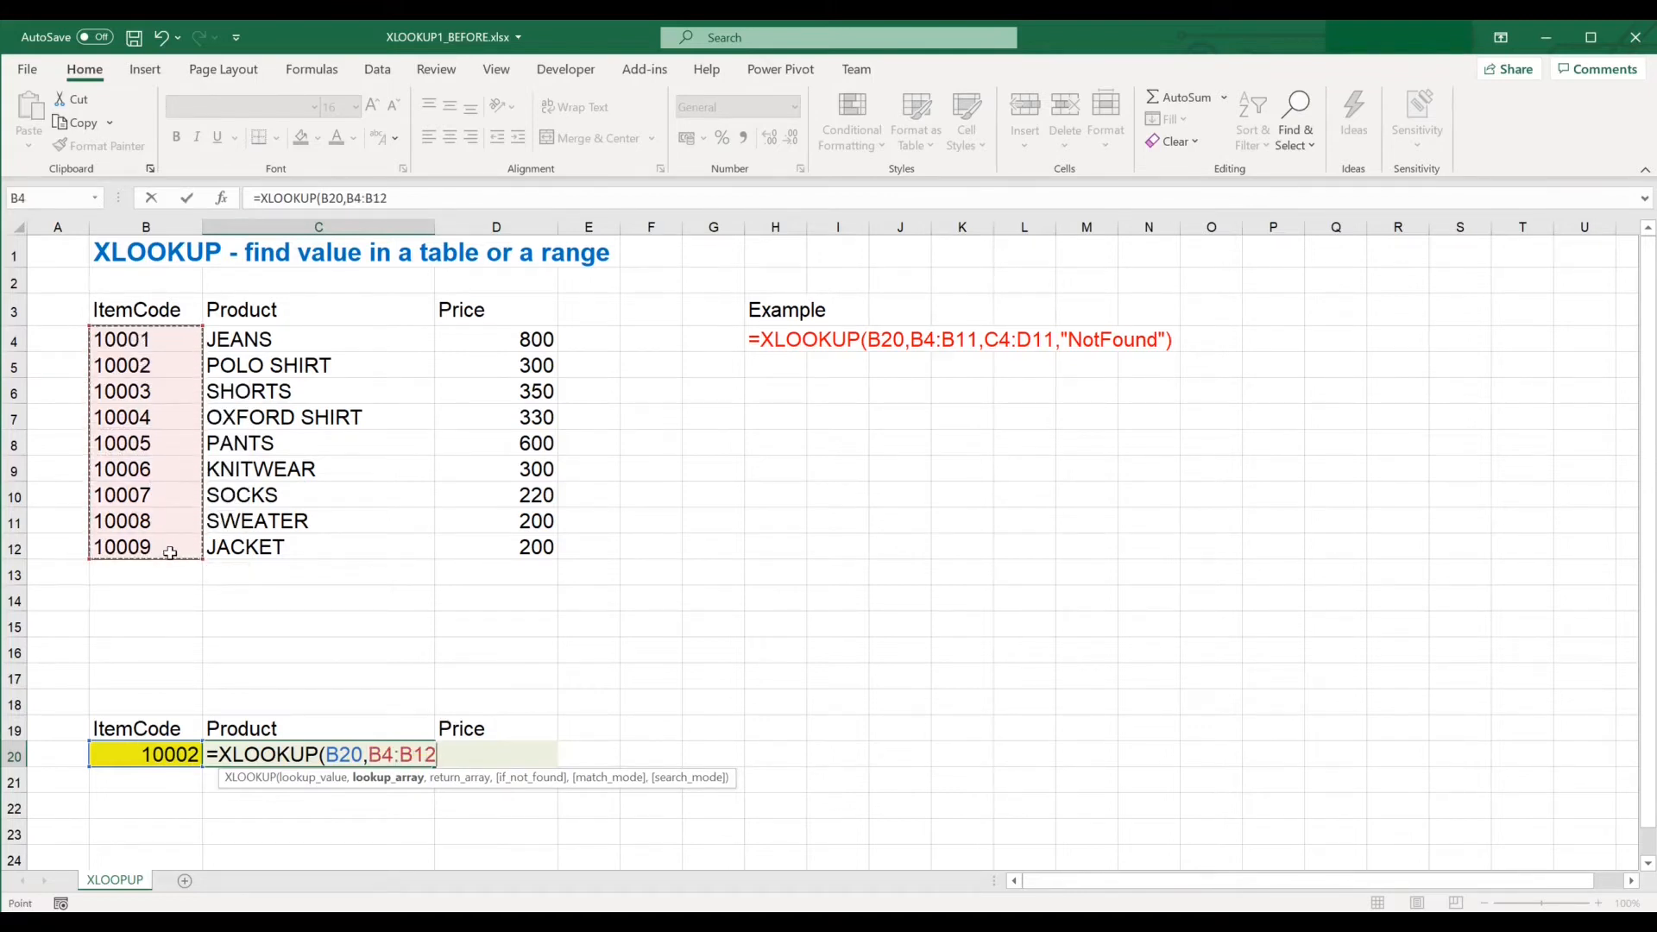
{"action": "type", "text": ","}
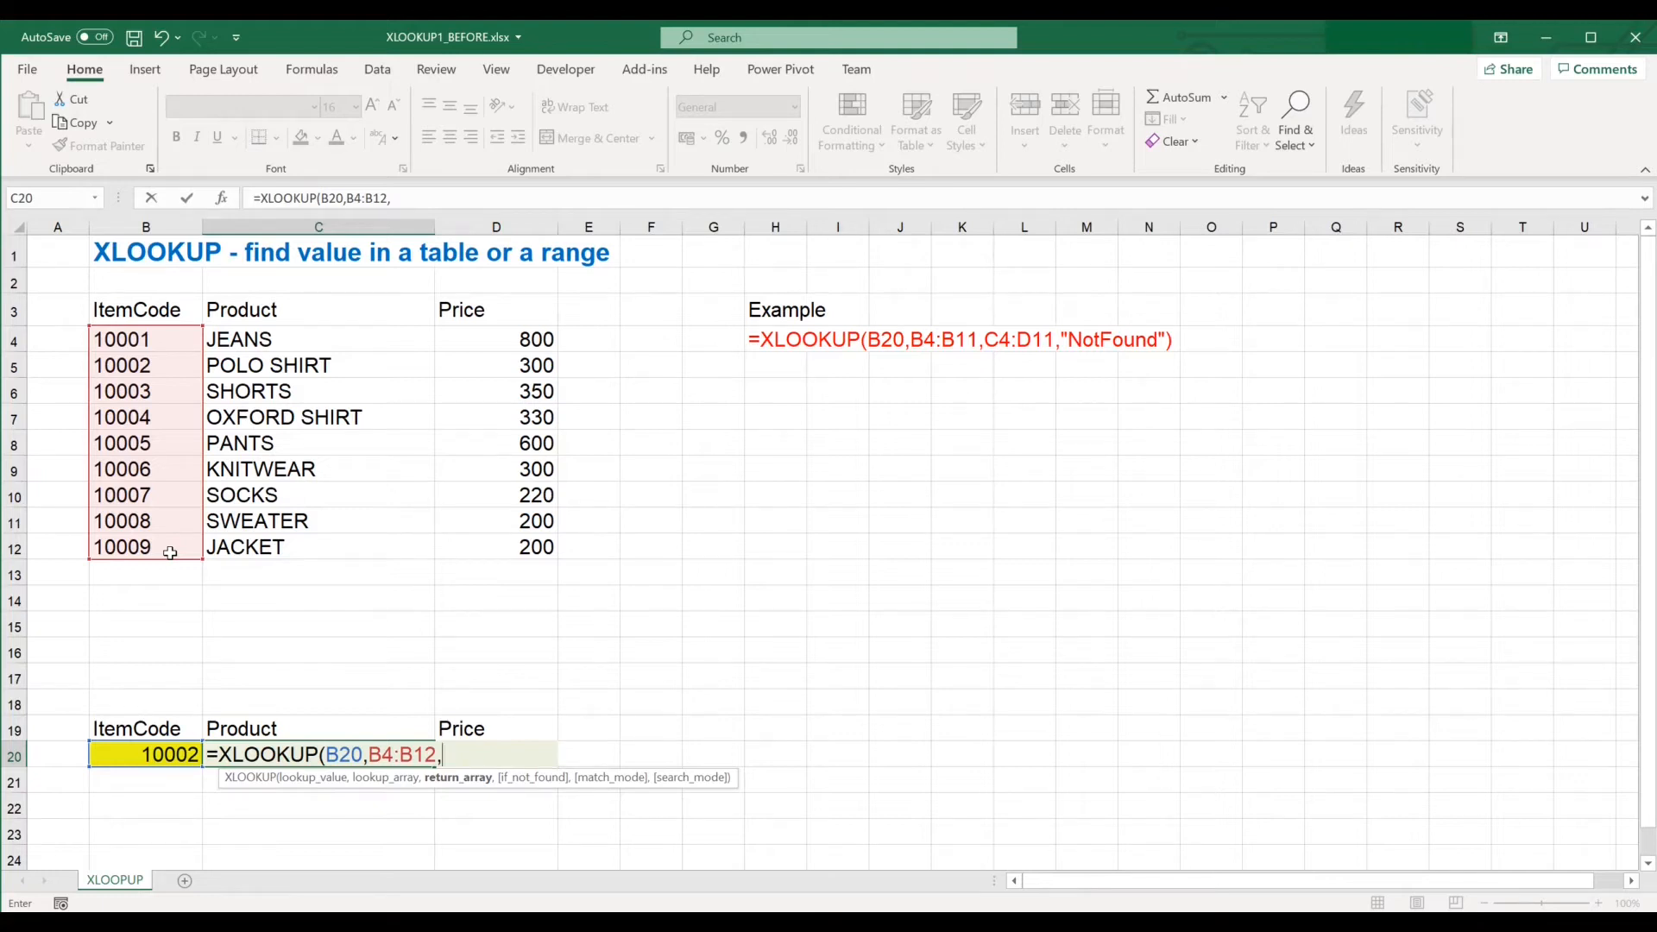
Complete the formula with C4:D12 as return array and "NotFound" as the not-found value.
{"action": "left_click_drag", "start_coordinate": [327, 337], "coordinate": [500, 546]}
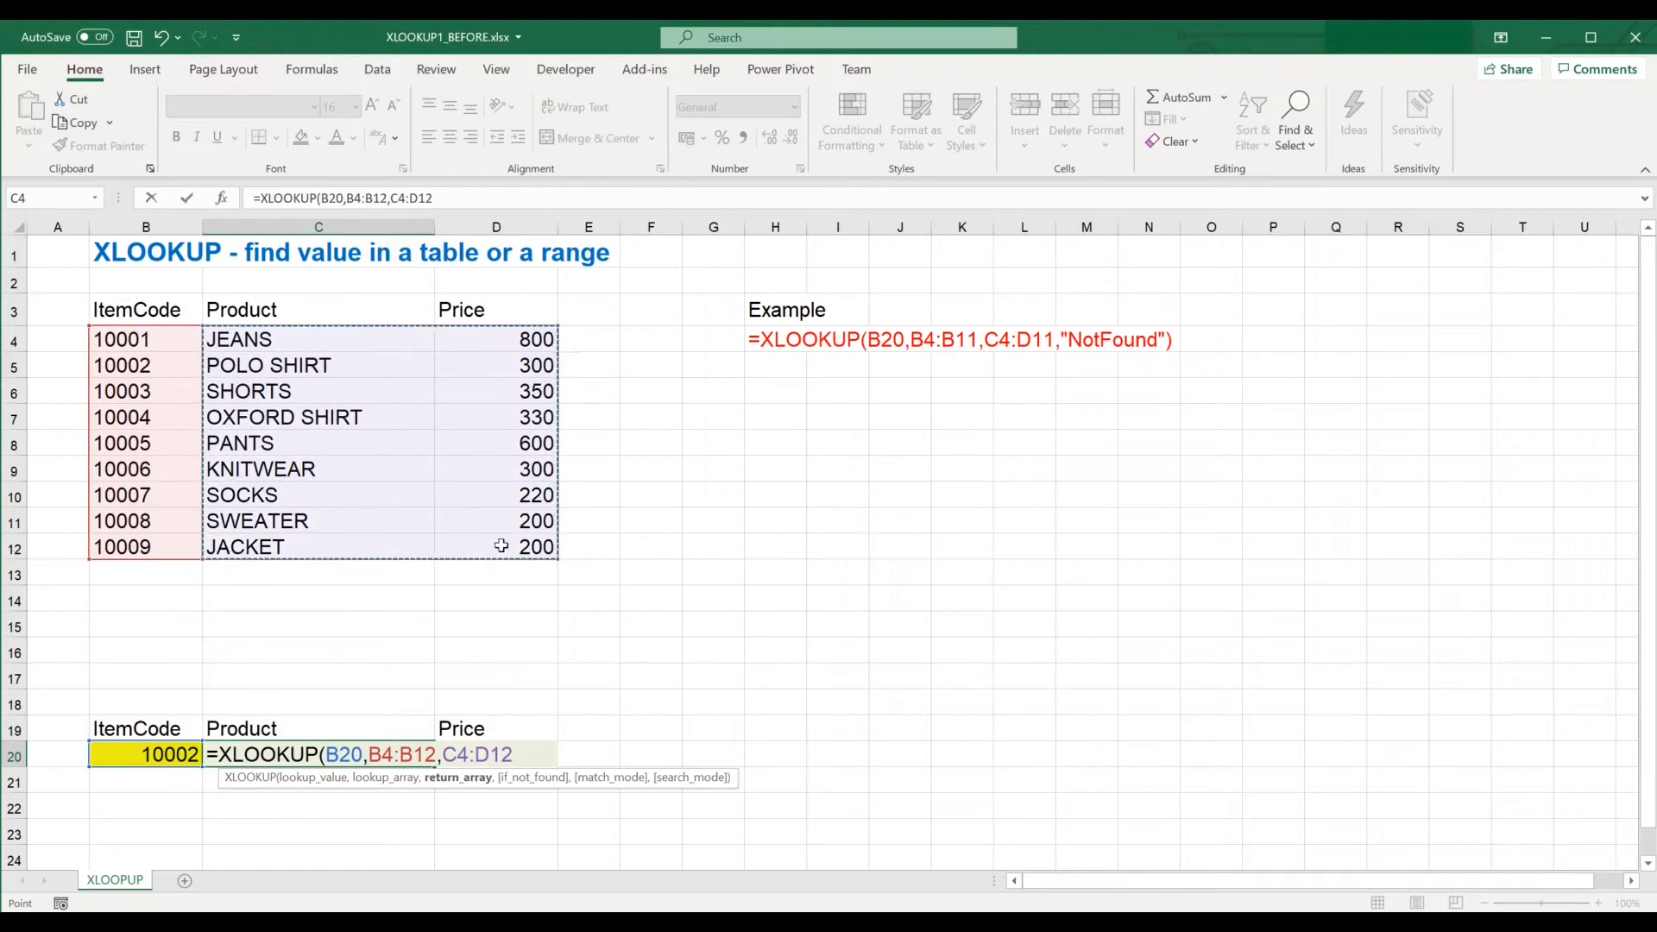
{"action": "type", "text": ","}
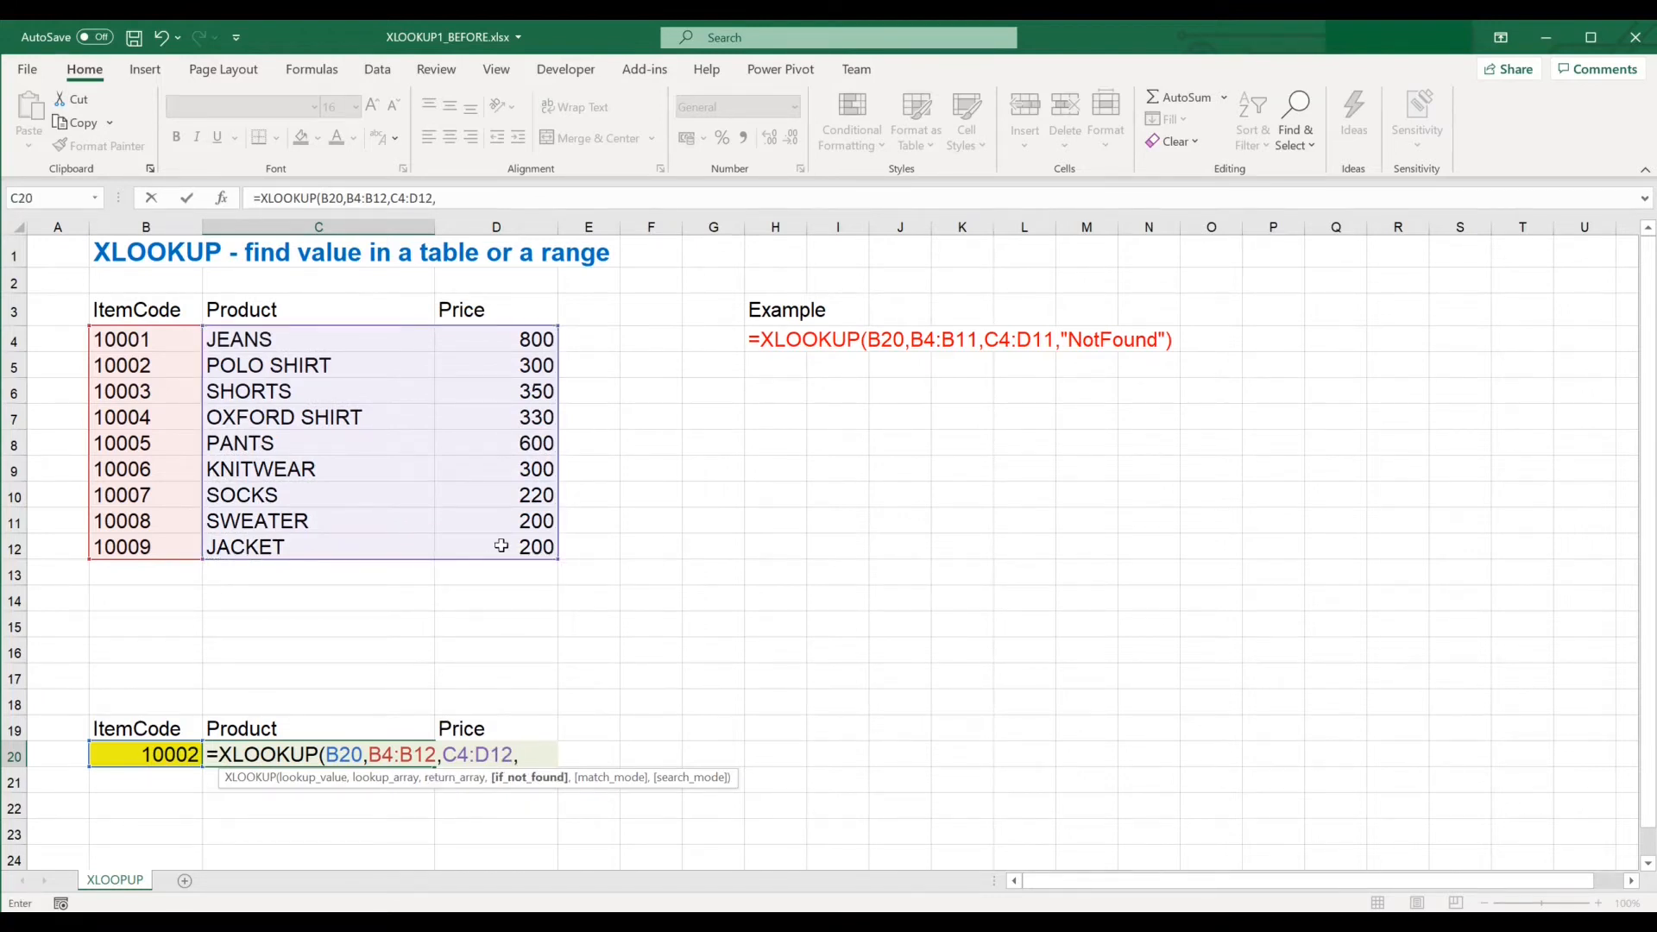
{"action": "type", "text": "\"Not"}
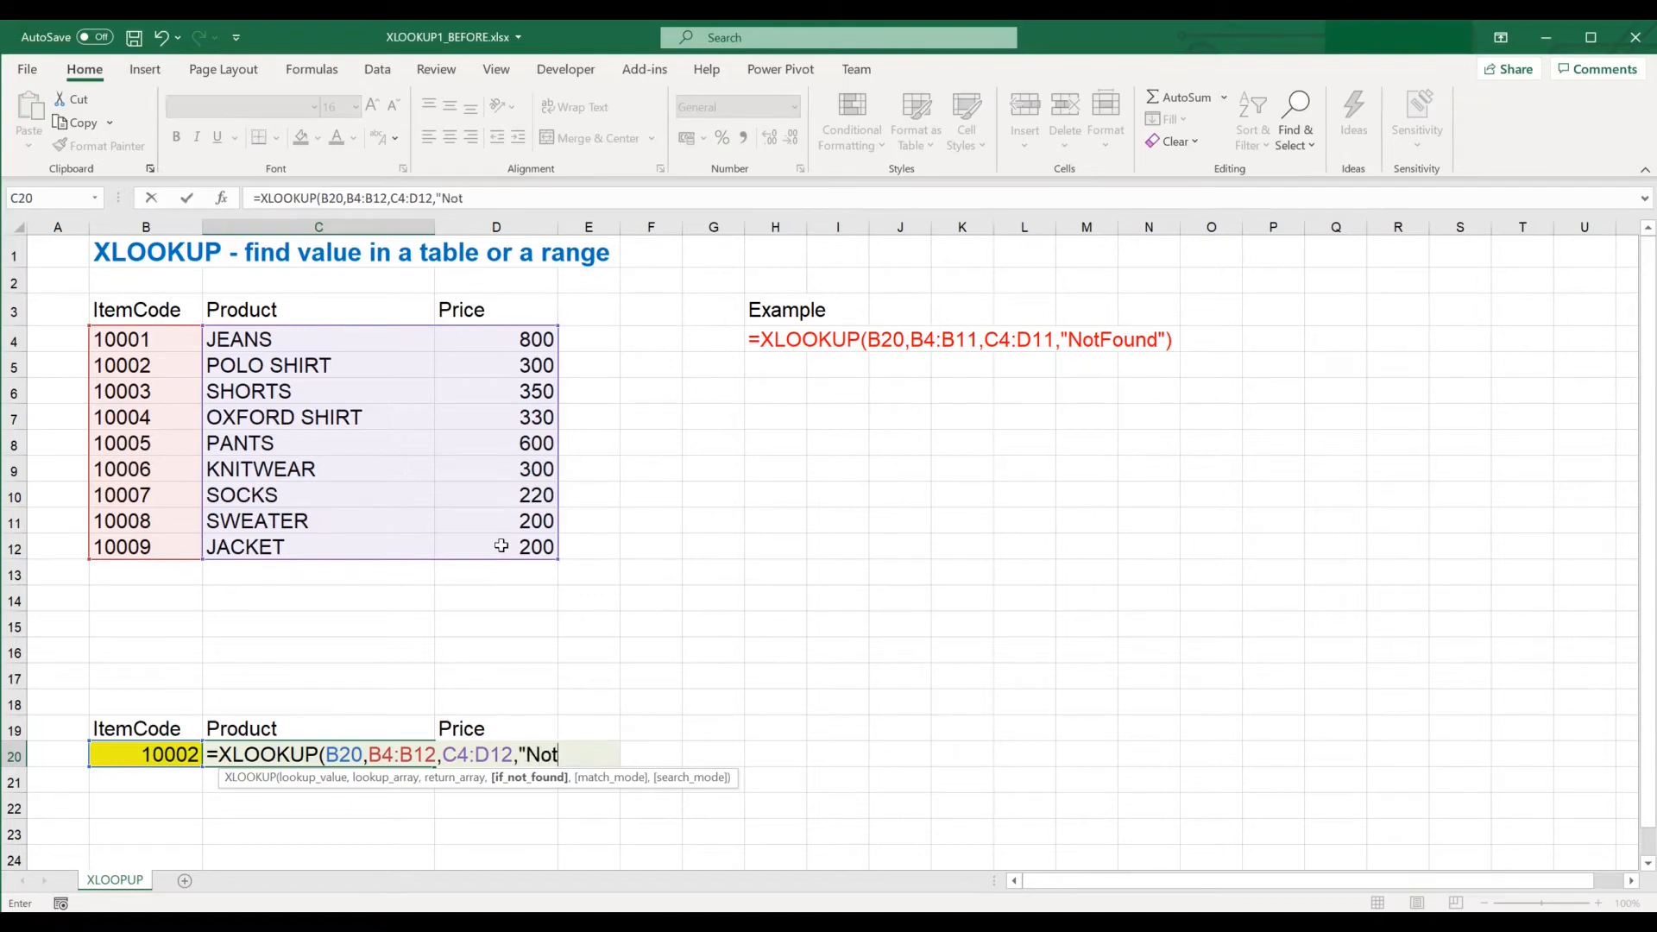
{"action": "type", "text": "Found"}
{"action": "type", "text": "\")"}
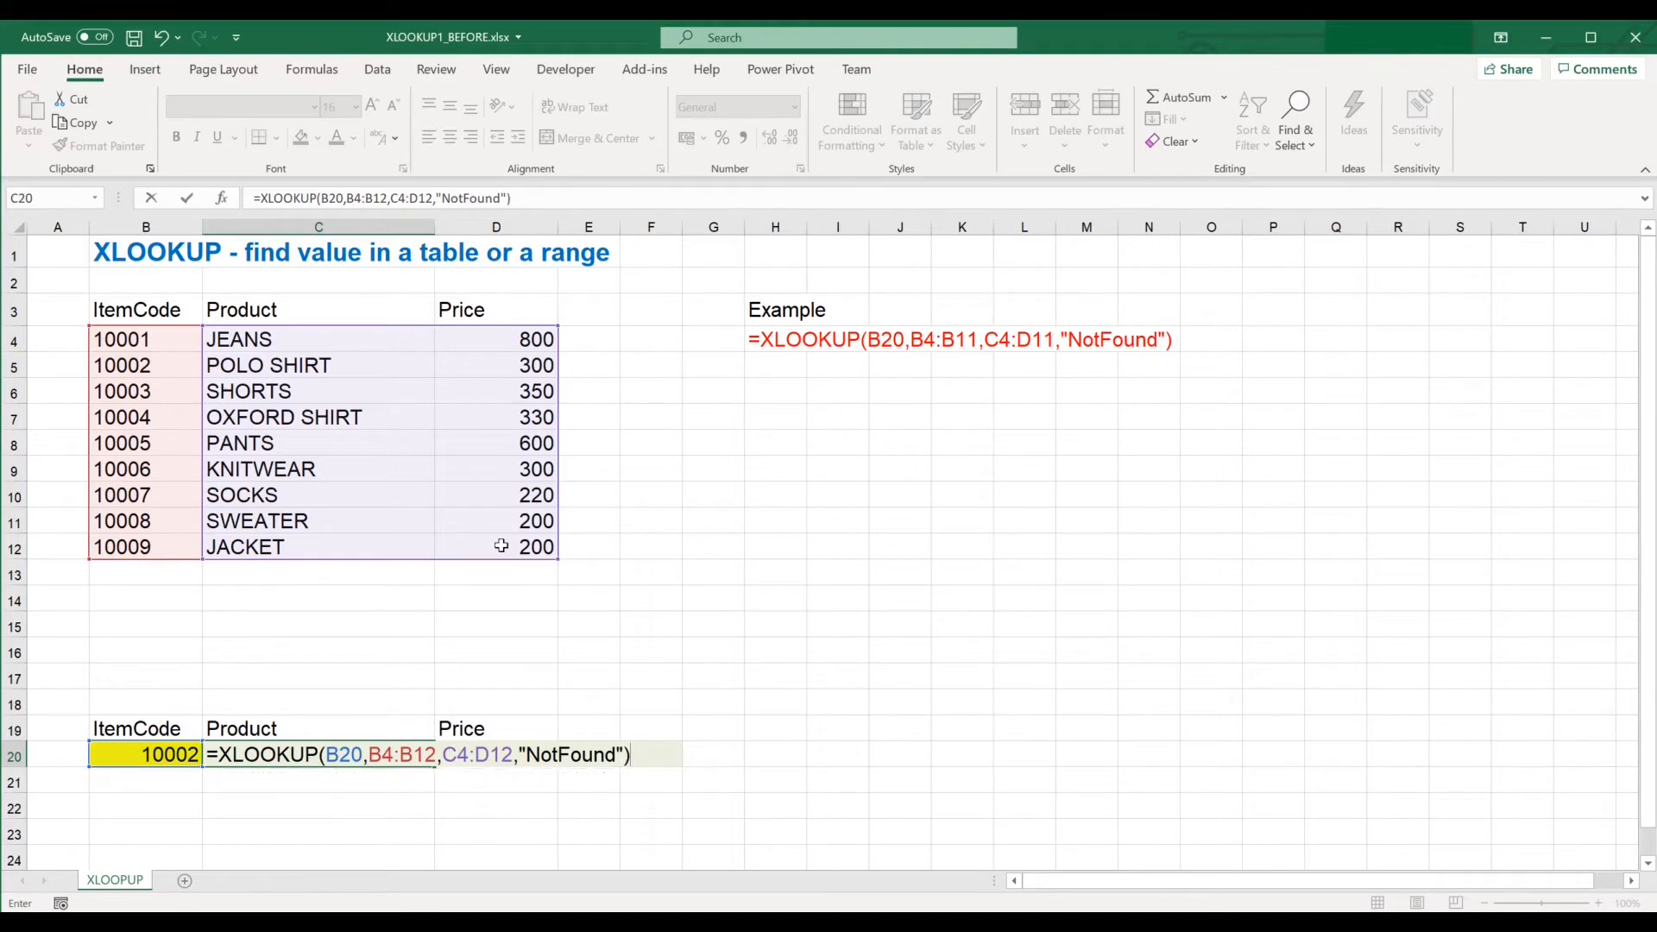
{"action": "key", "text": "Return"}
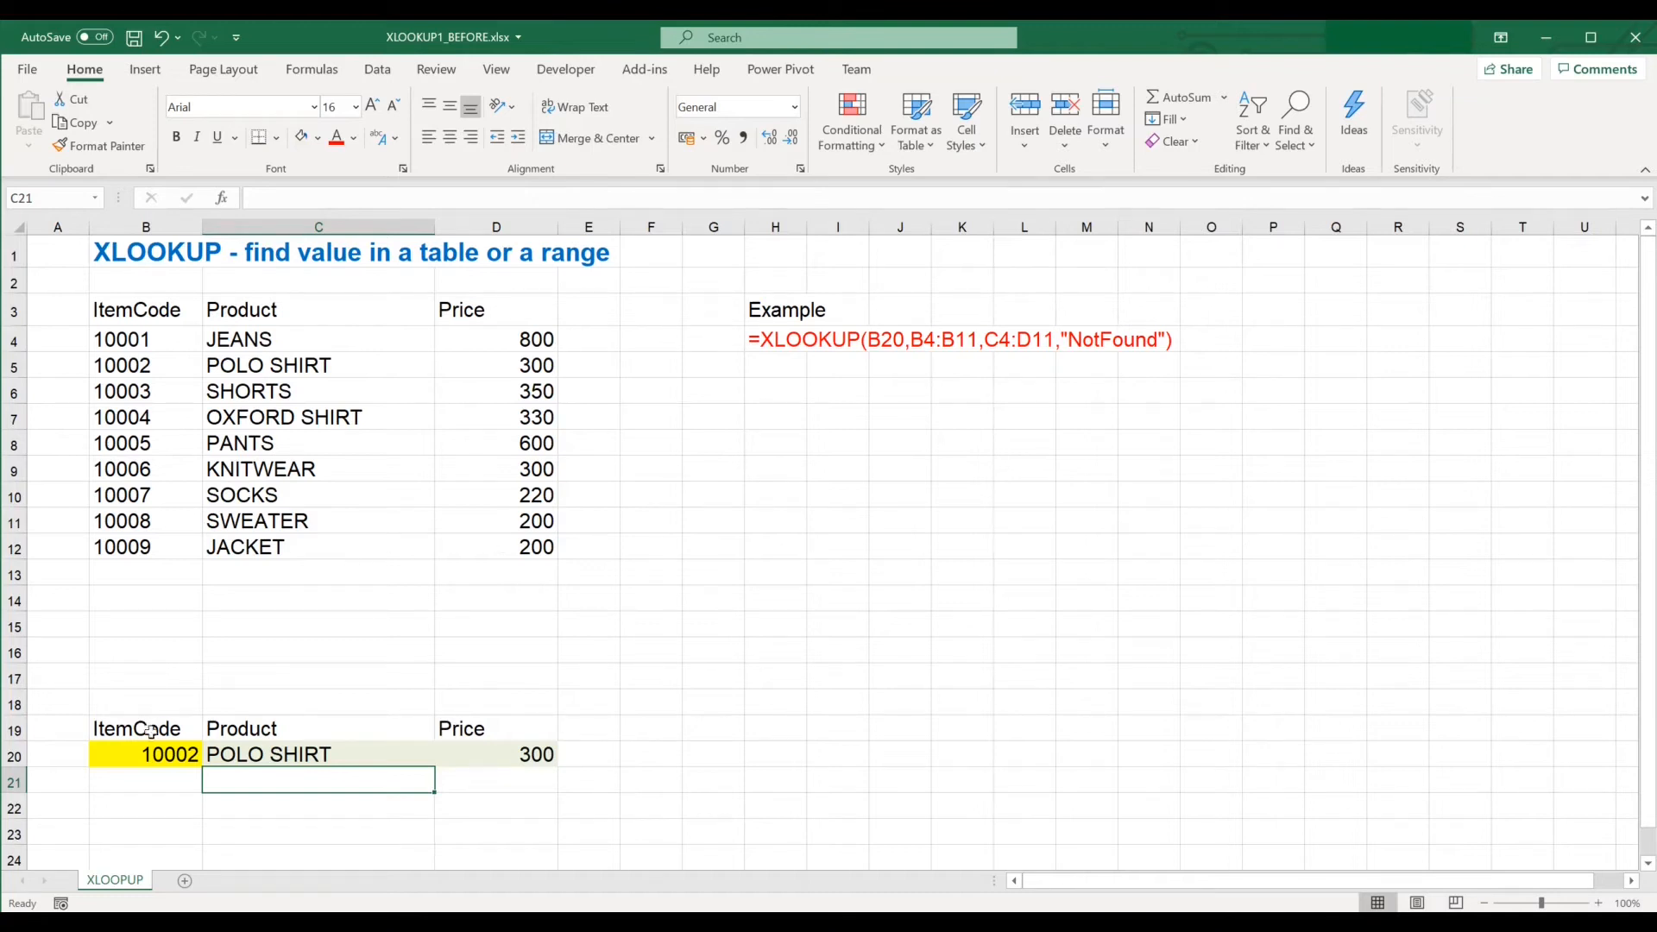
Change the item code in B20 to 10004.
{"action": "left_click", "coordinate": [140, 763]}
{"action": "type", "text": "10004"}
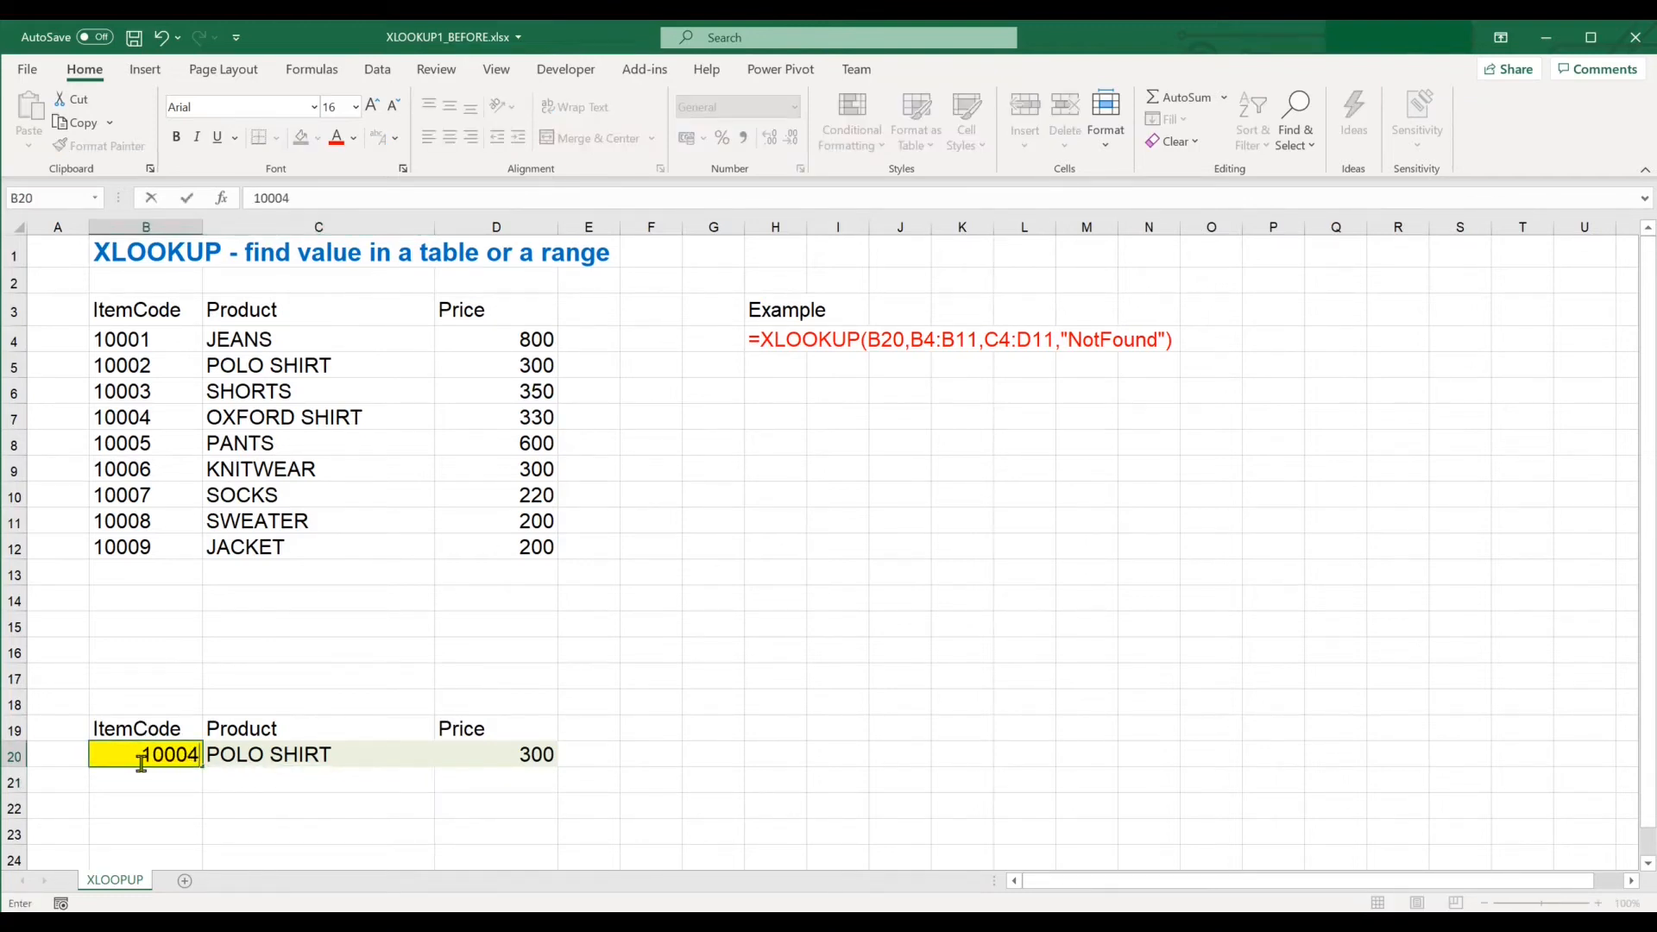
{"action": "key", "text": "Return"}
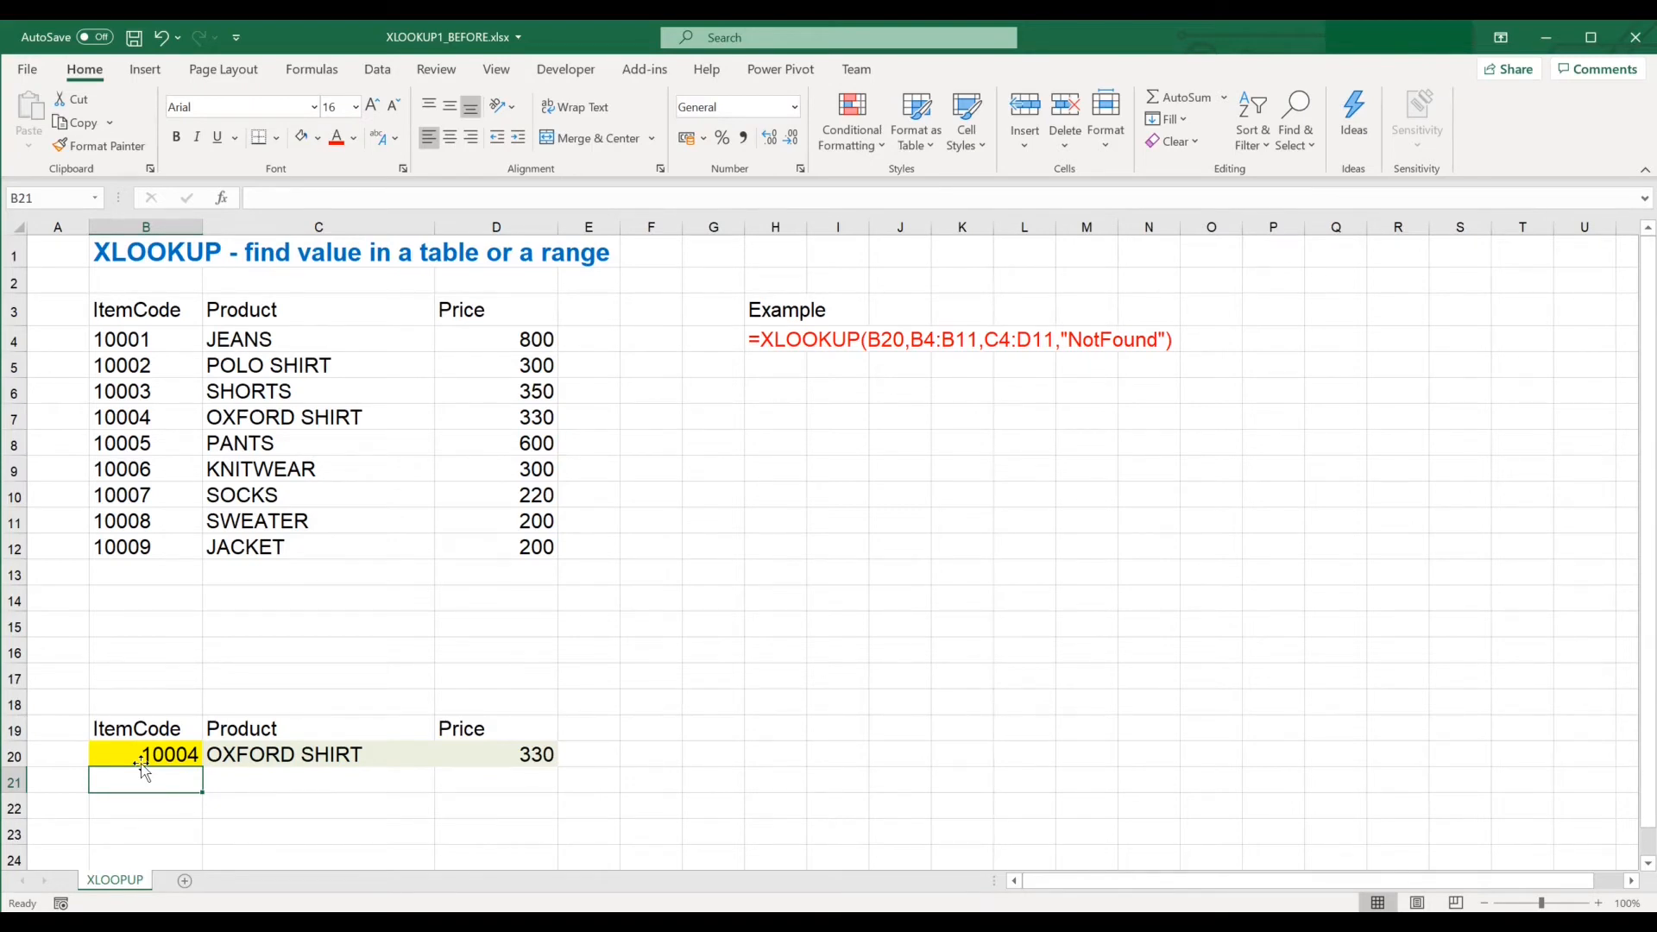
Change the item code in B20 to 30001.
{"action": "left_click", "coordinate": [142, 755]}
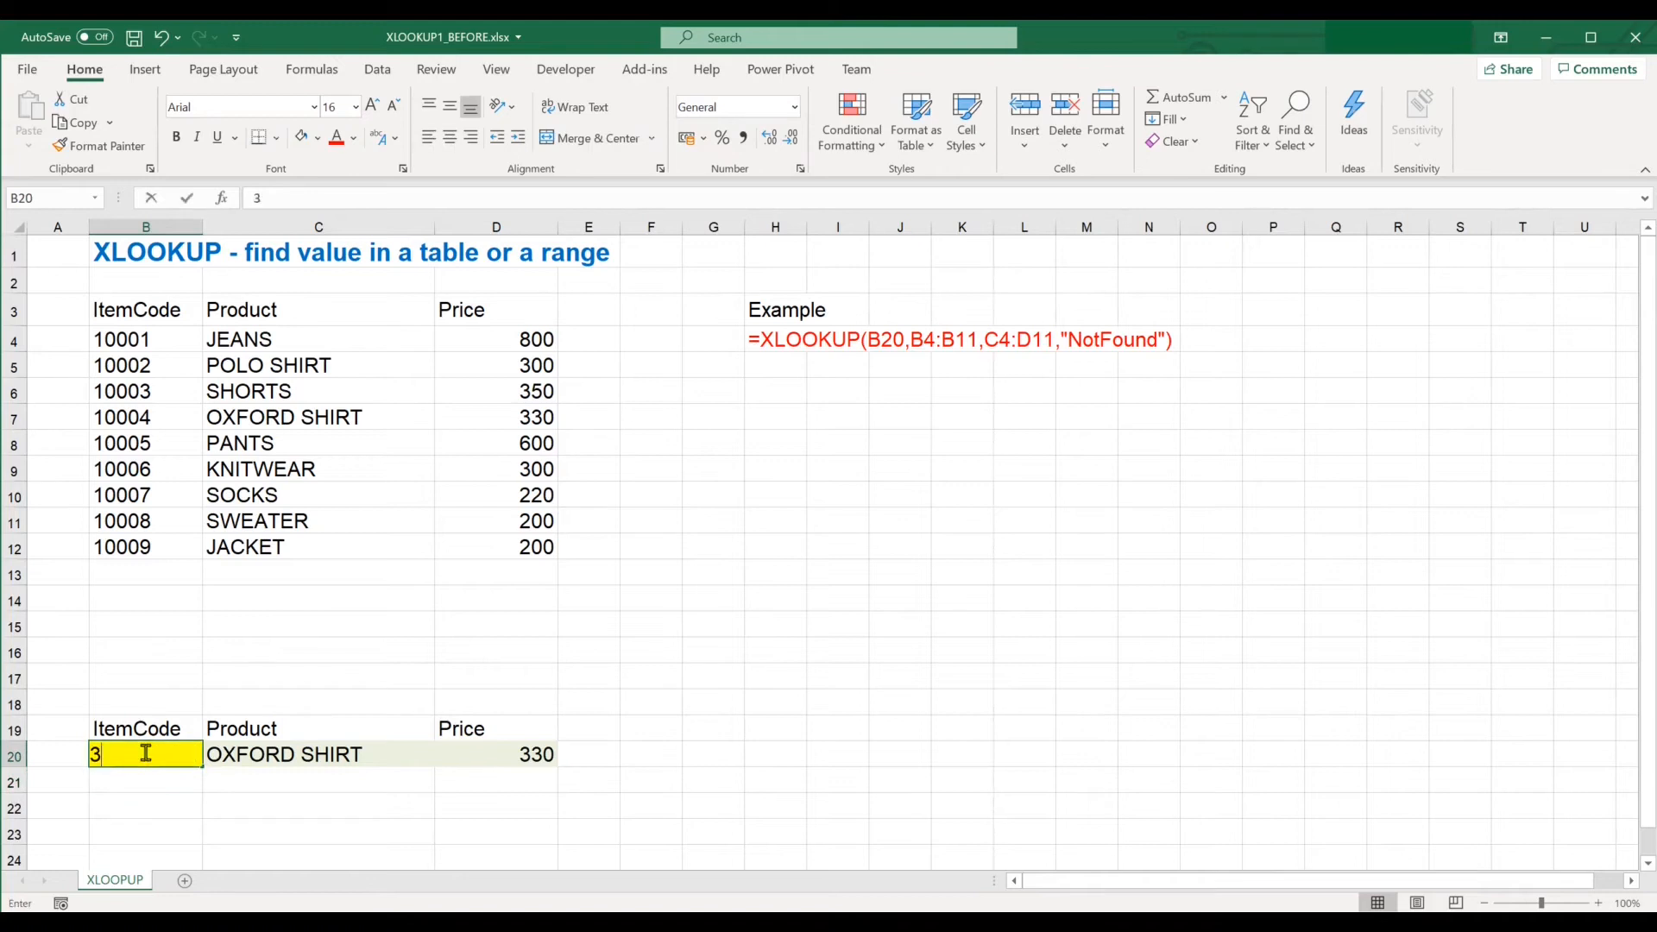
{"action": "type", "text": "30001"}
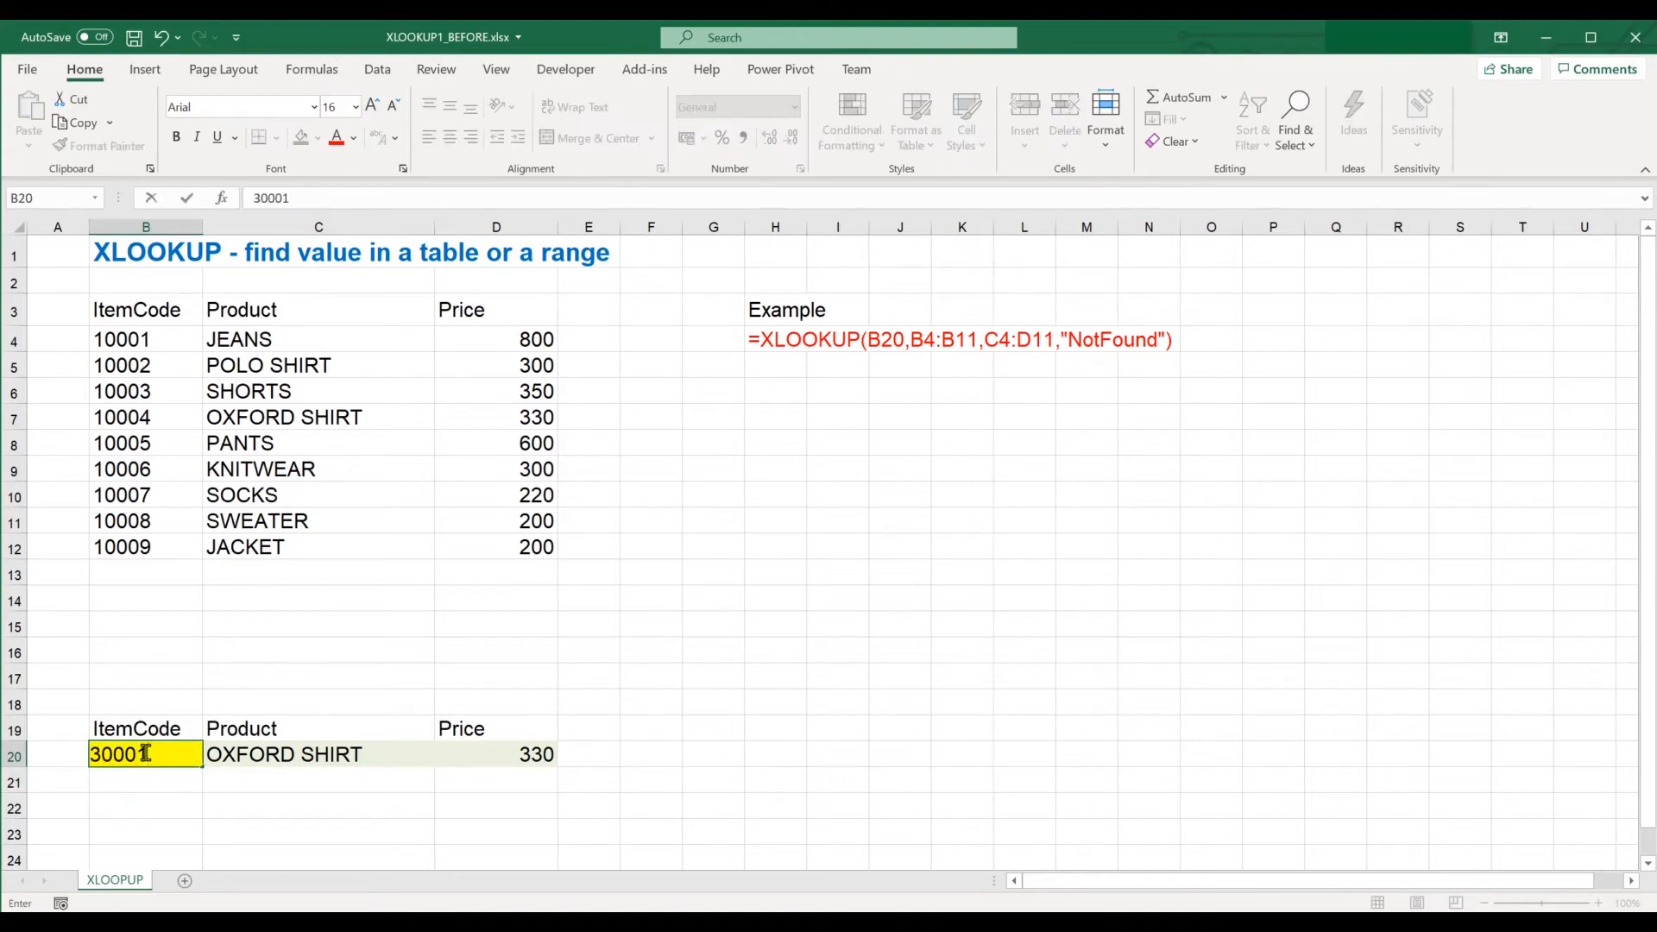
{"action": "key", "text": "Return"}
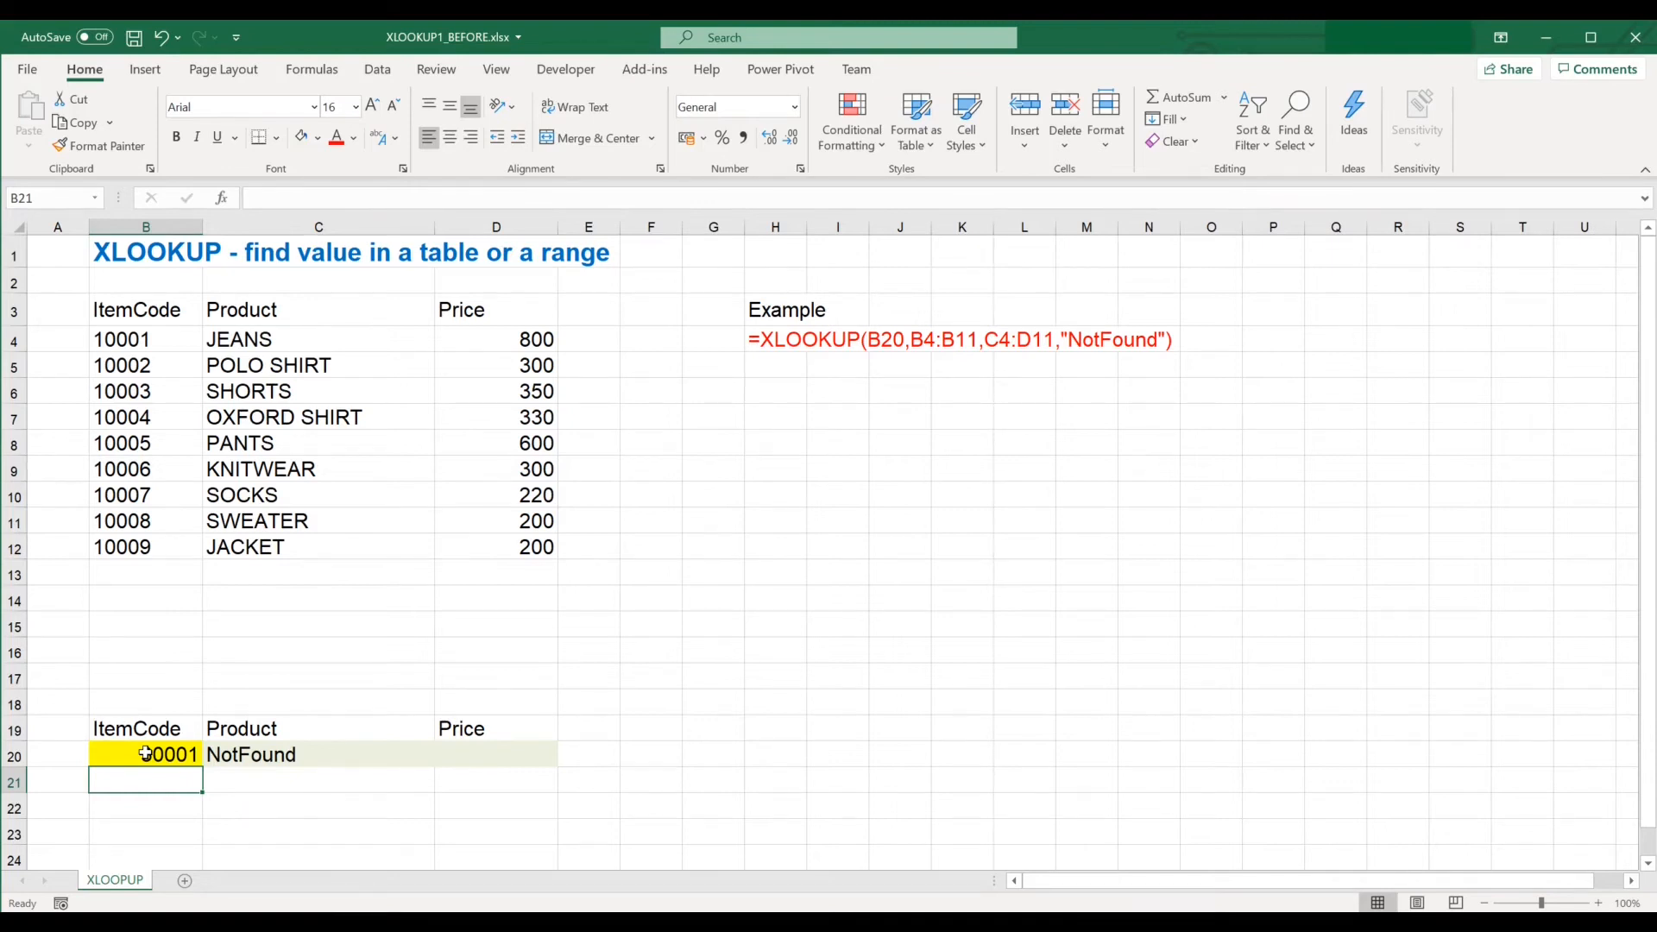
Change the item code in B20 to 10008.
{"action": "left_click", "coordinate": [139, 749]}
{"action": "type", "text": "10008"}
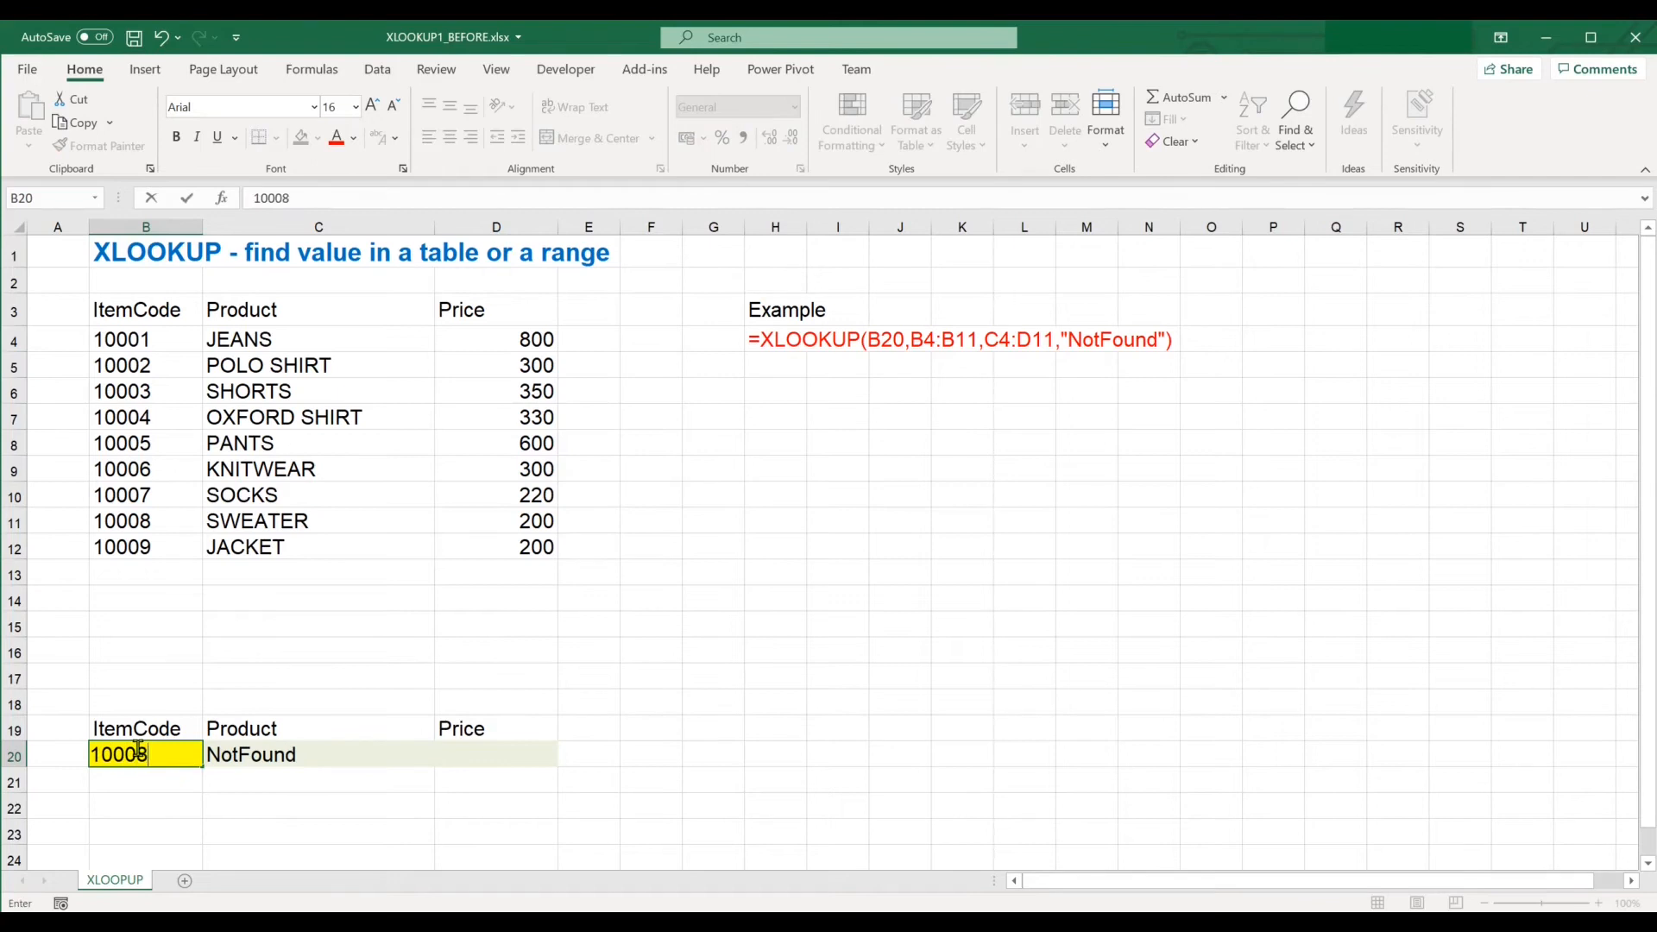
{"action": "key", "text": "Return"}
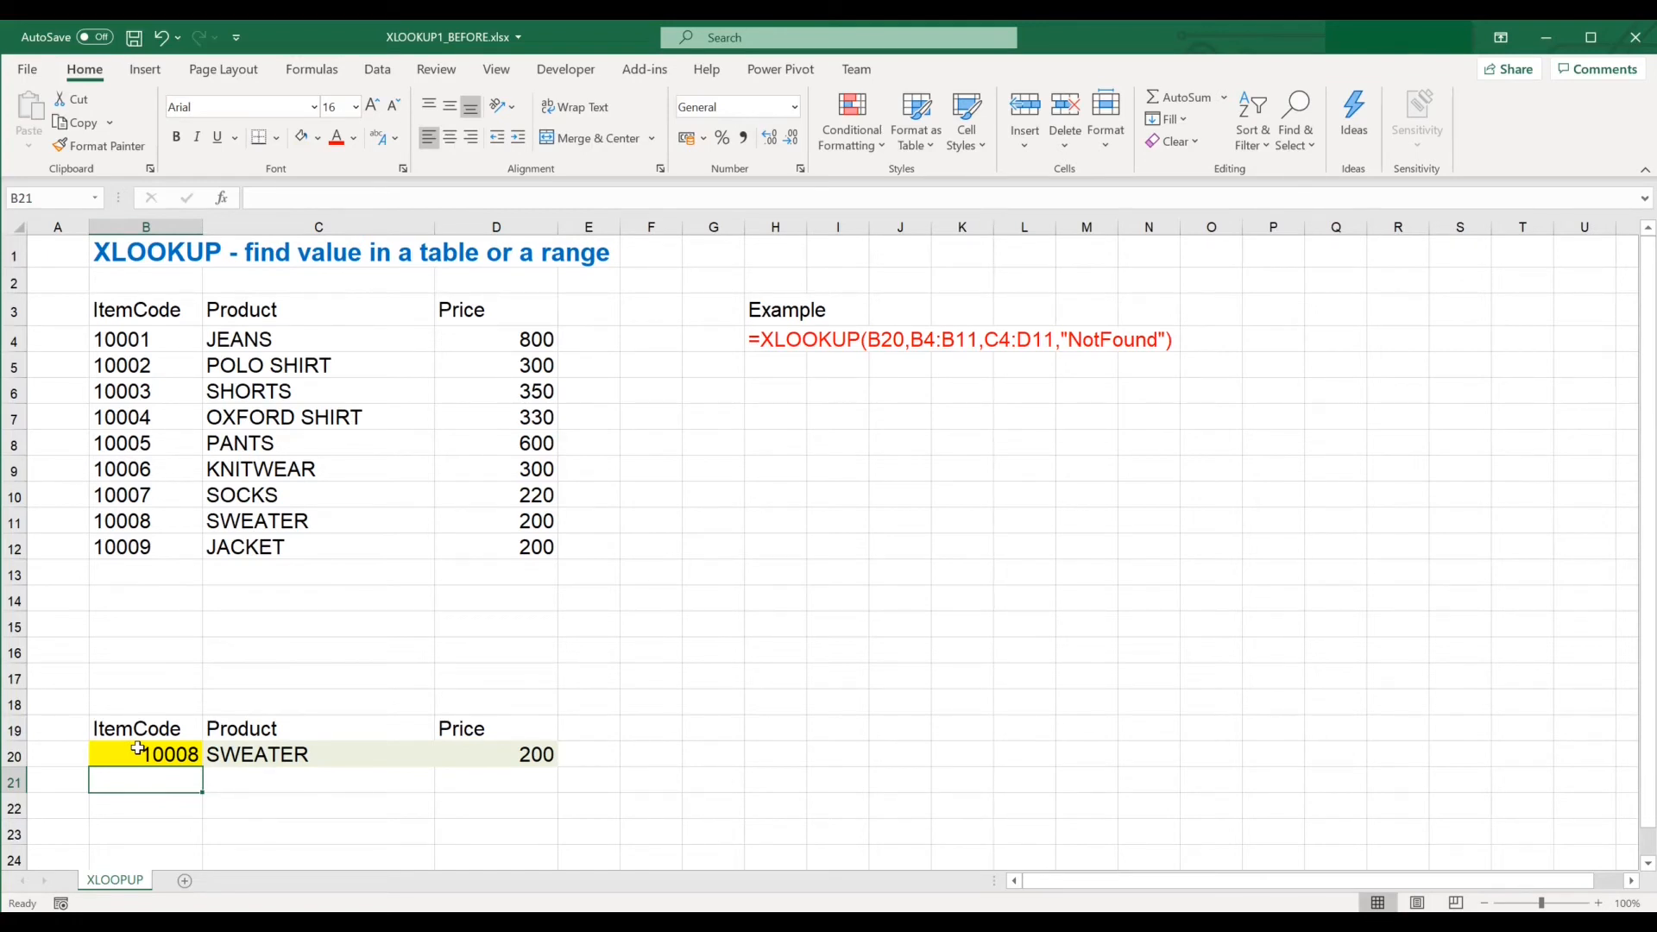
Format the range B3:D12 as a table with headers using a light blue table style.
{"action": "left_click_drag", "start_coordinate": [175, 312], "coordinate": [448, 543]}
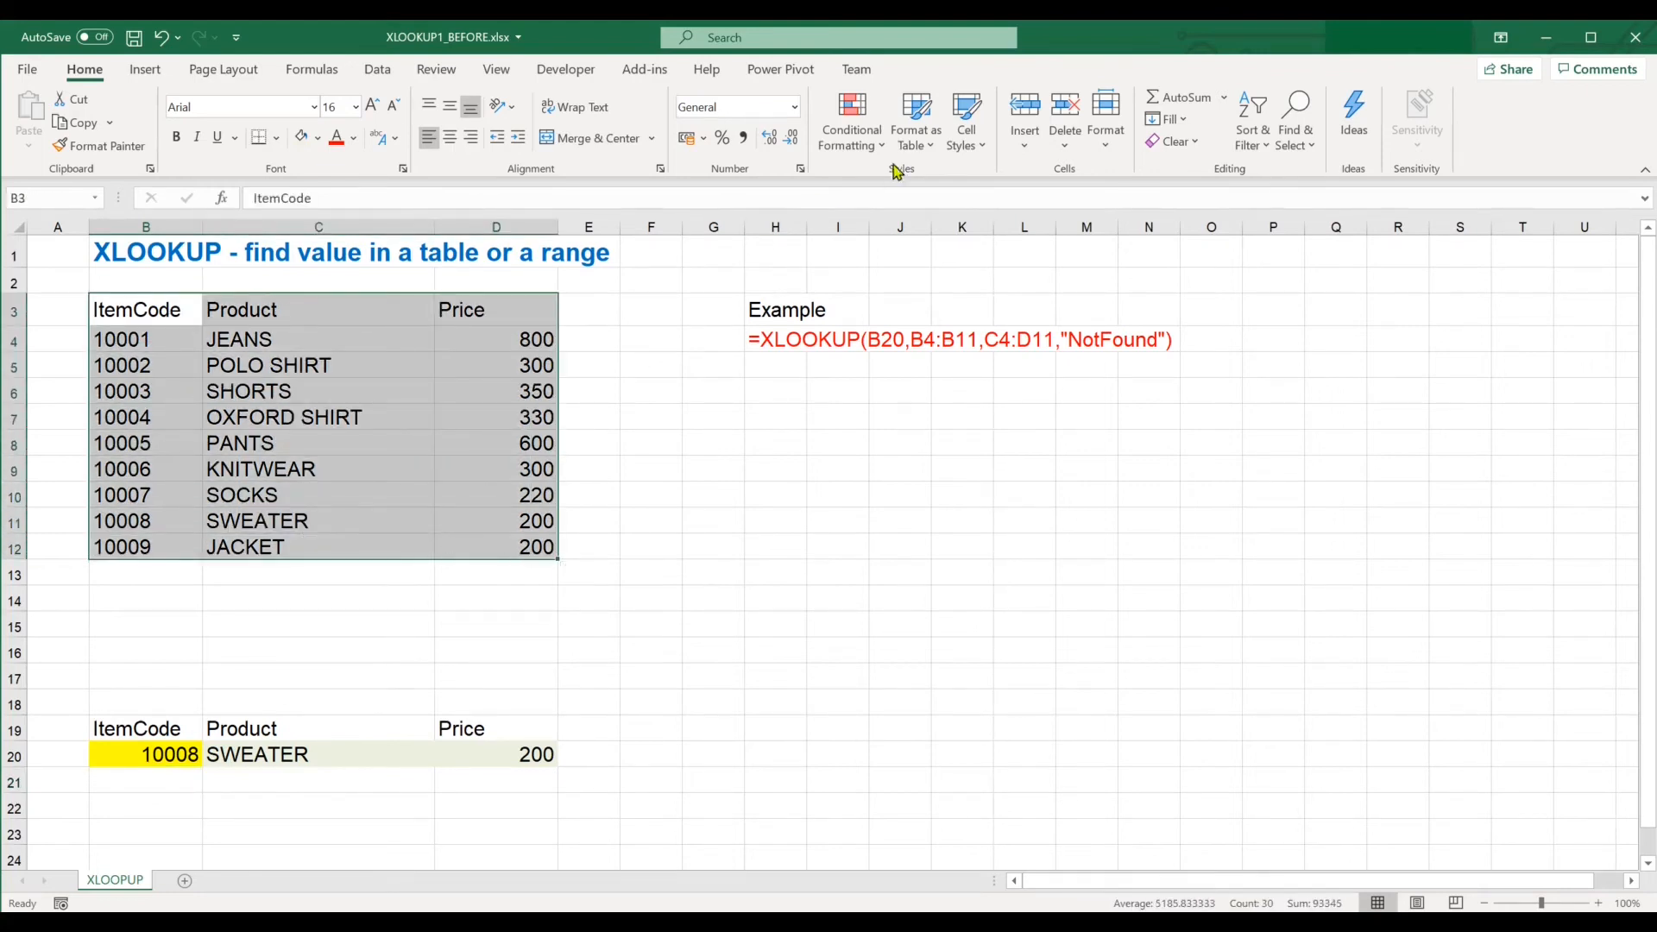
{"action": "left_click", "coordinate": [917, 121]}
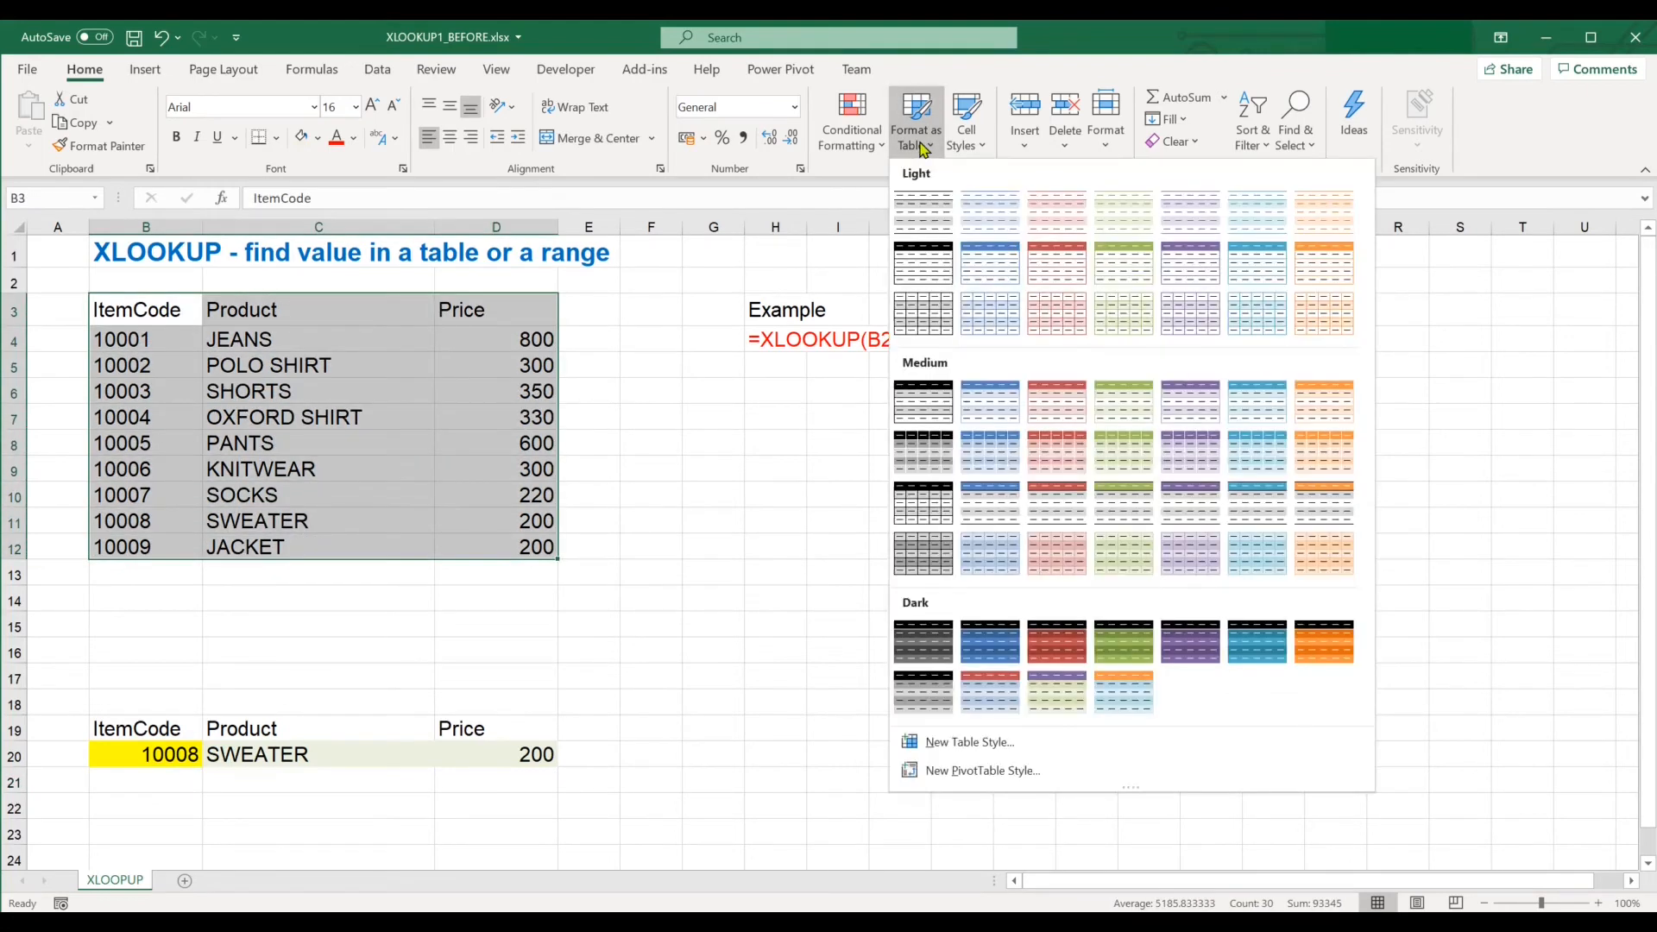
{"action": "left_click", "coordinate": [990, 313]}
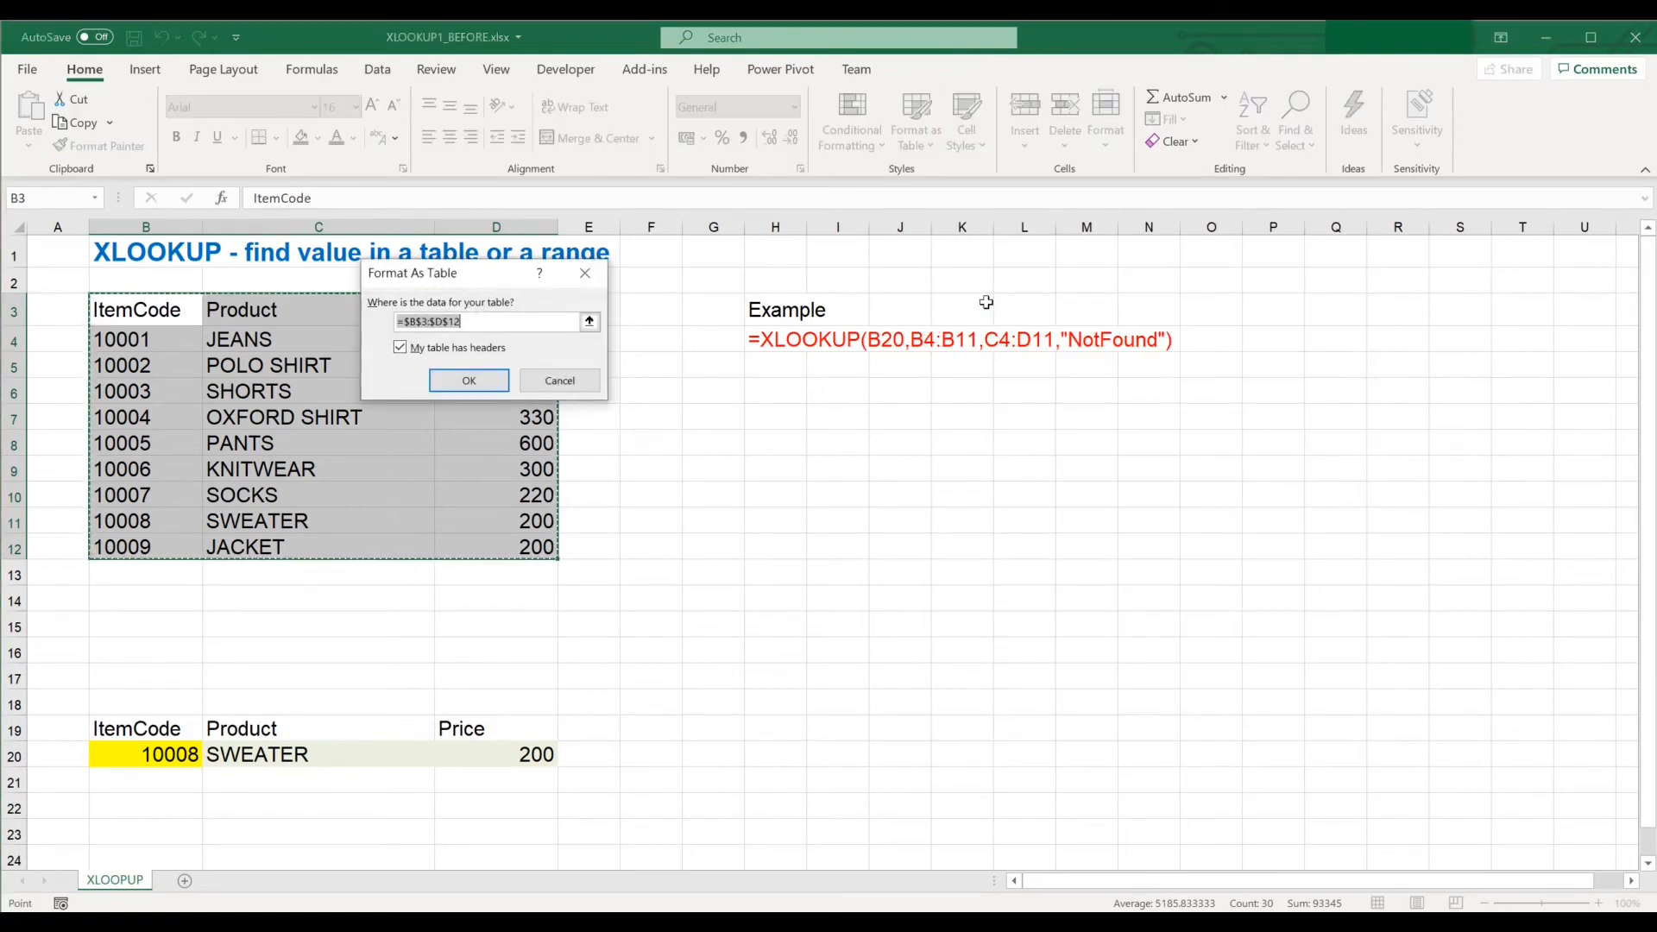
{"action": "left_click", "coordinate": [496, 385]}
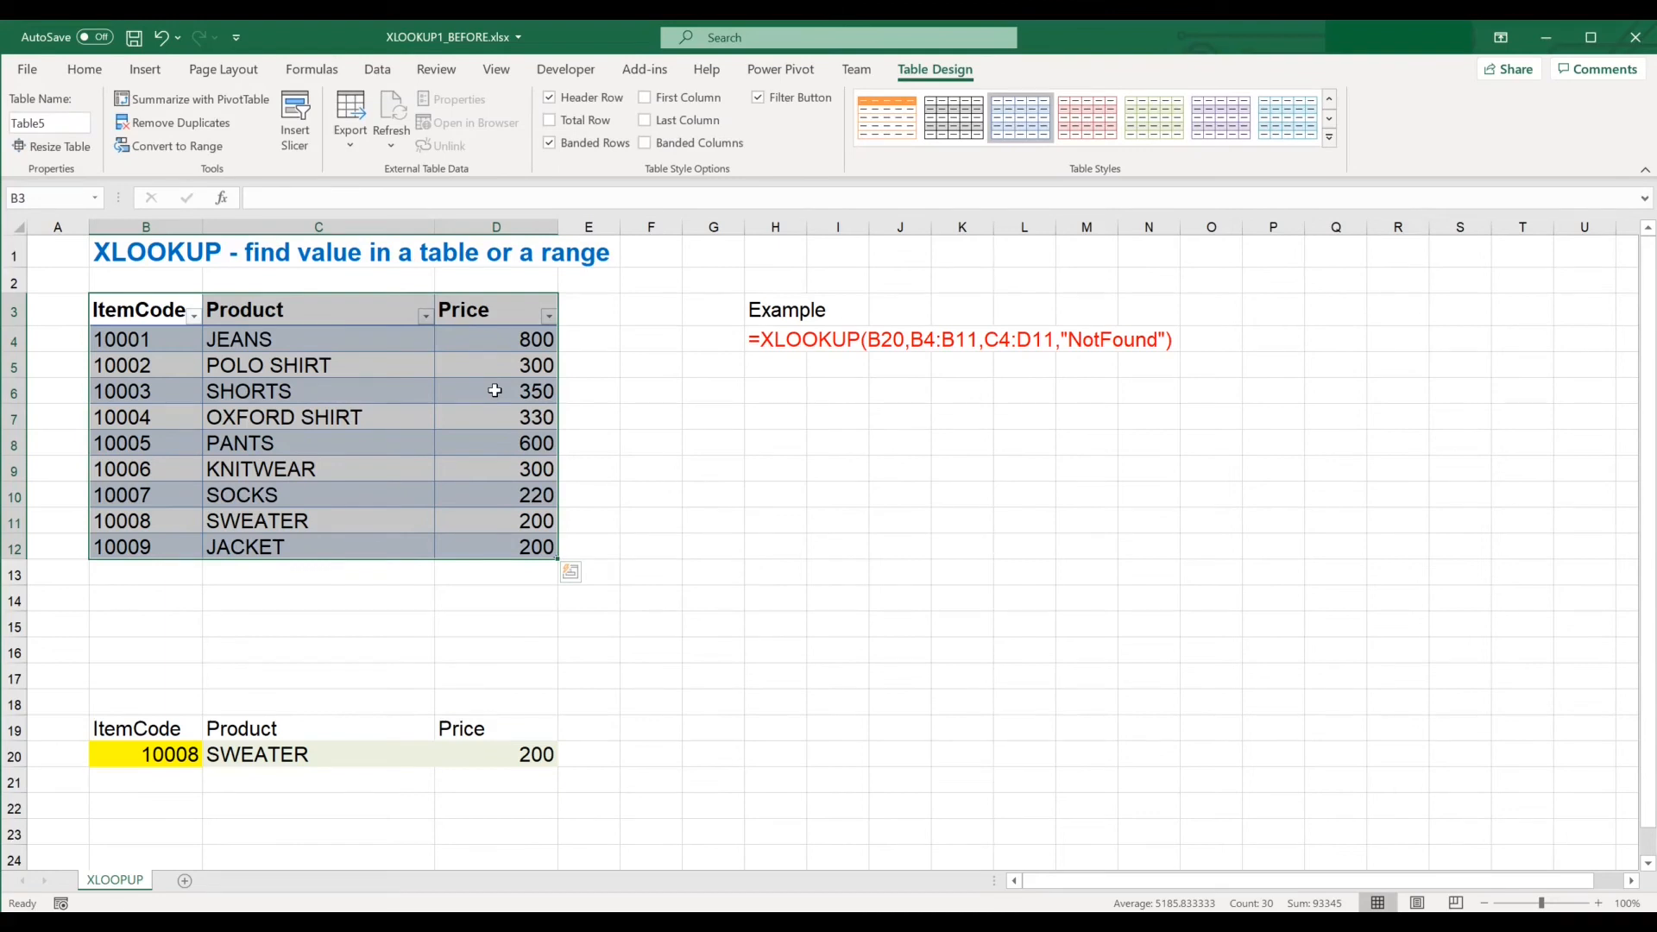
Rename the table PriceInfo.
{"action": "left_click", "coordinate": [62, 128]}
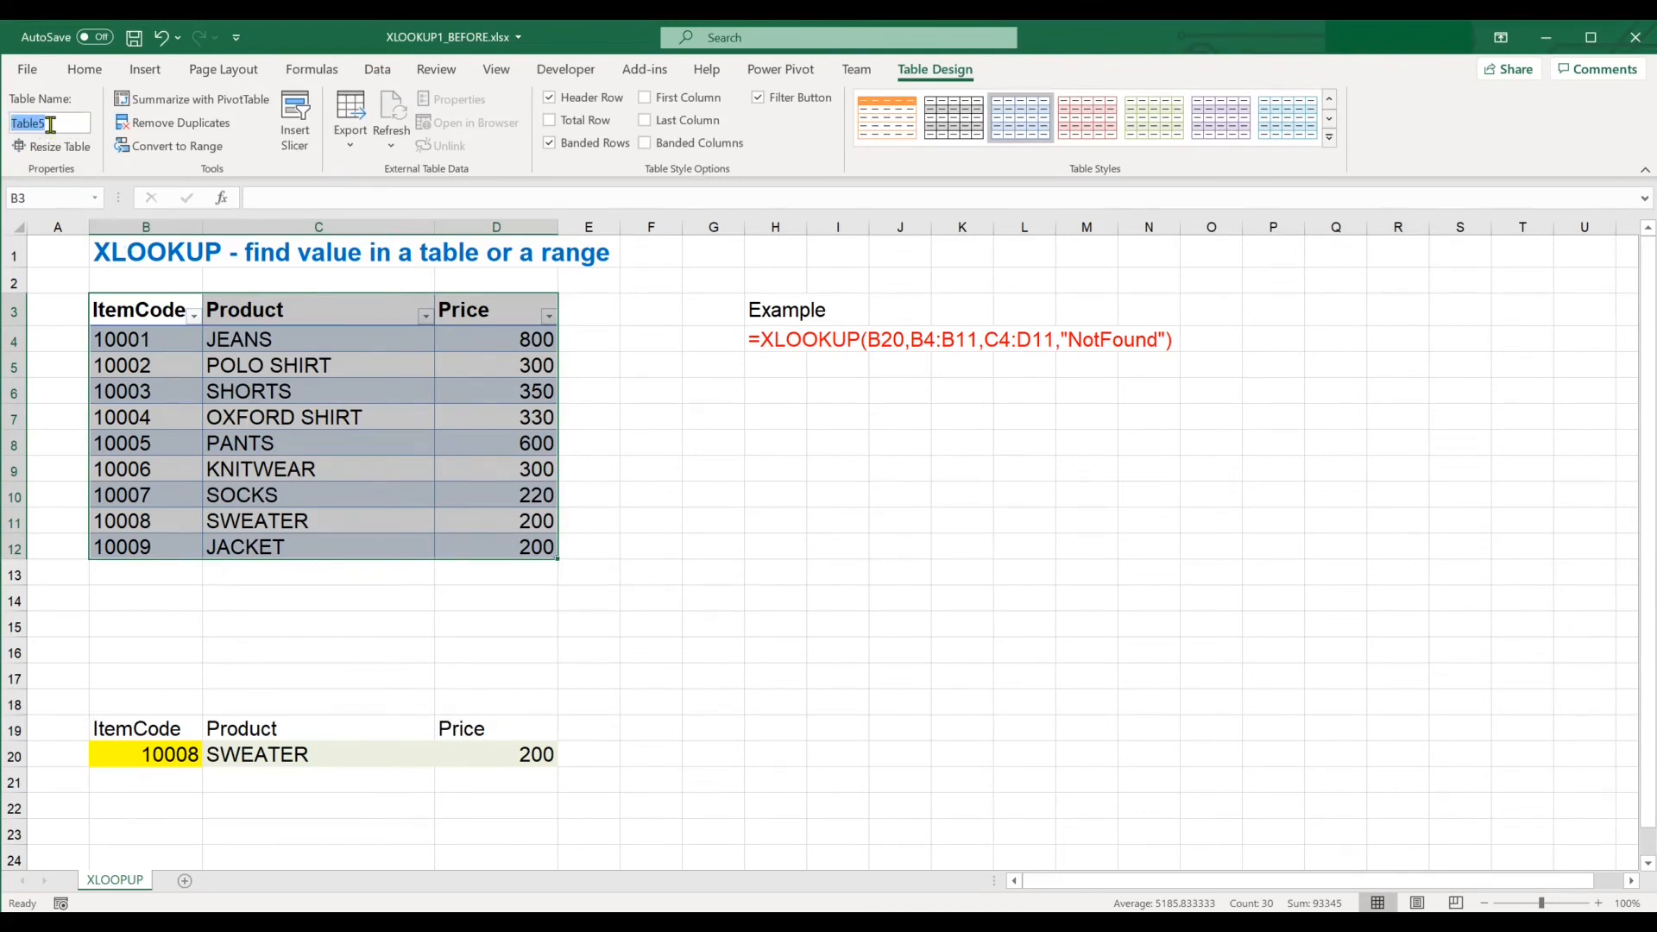
{"action": "type", "text": "PriceInfo"}
{"action": "key", "text": "Return"}
Replace the formula's lookup and return ranges in C20 with PriceInfo[ItemCode] and PriceInfo[[Product]:[Price]] table references.
{"action": "left_click", "coordinate": [295, 753]}
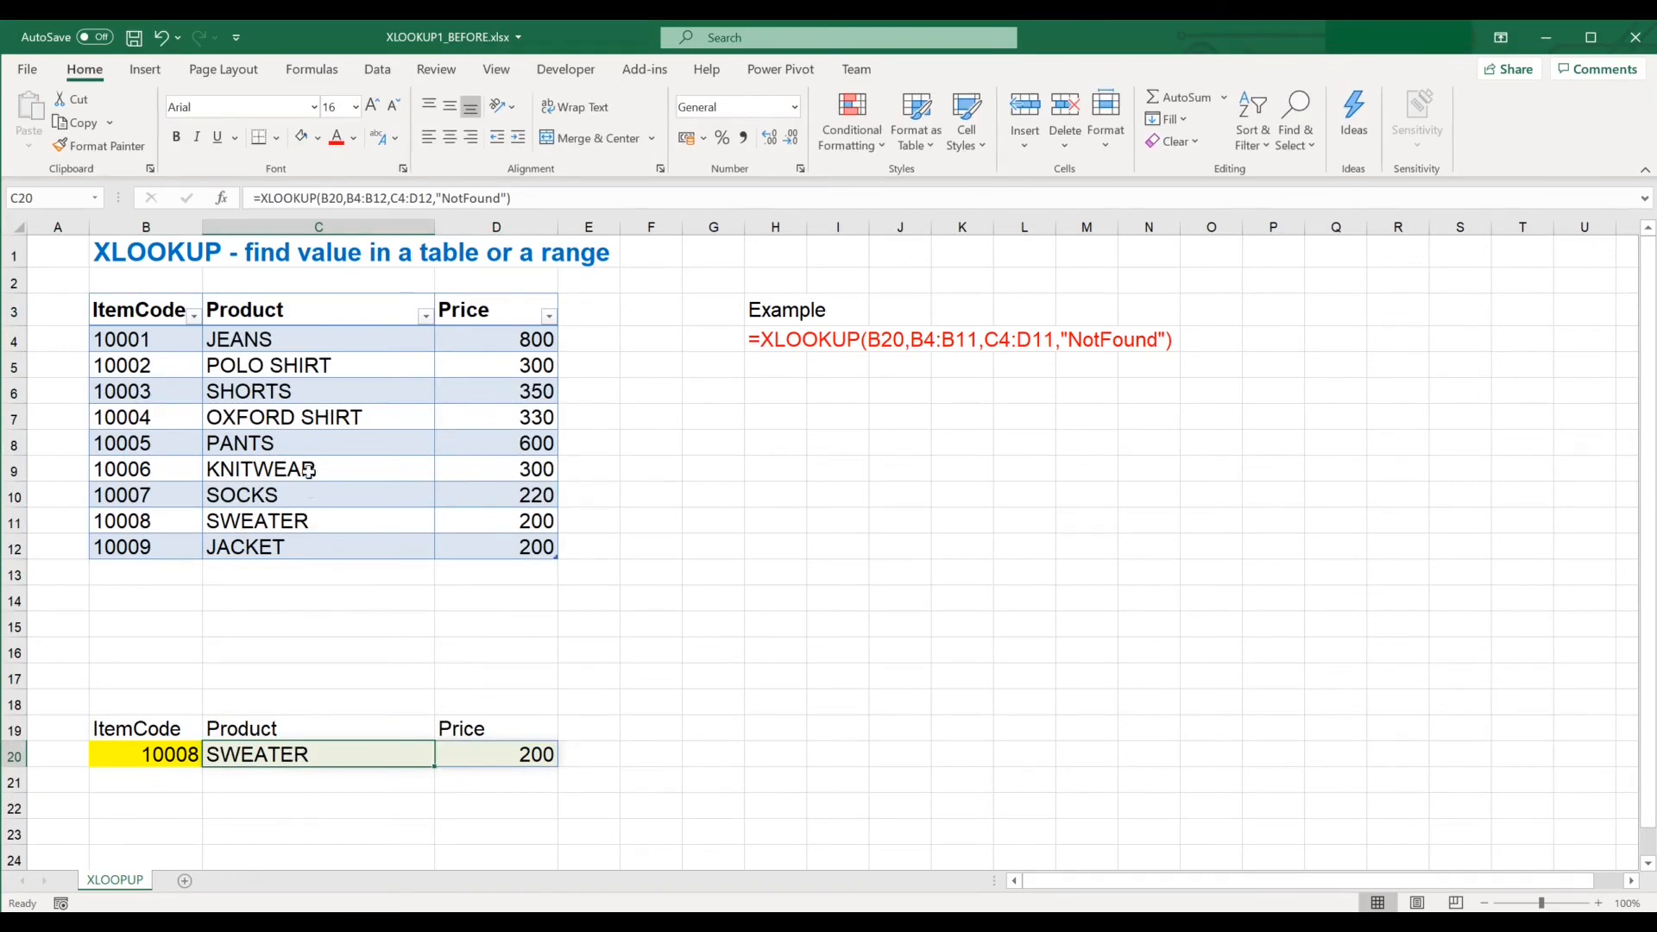
{"action": "left_click_drag", "start_coordinate": [346, 197], "coordinate": [388, 198]}
{"action": "left_click_drag", "start_coordinate": [164, 340], "coordinate": [149, 546]}
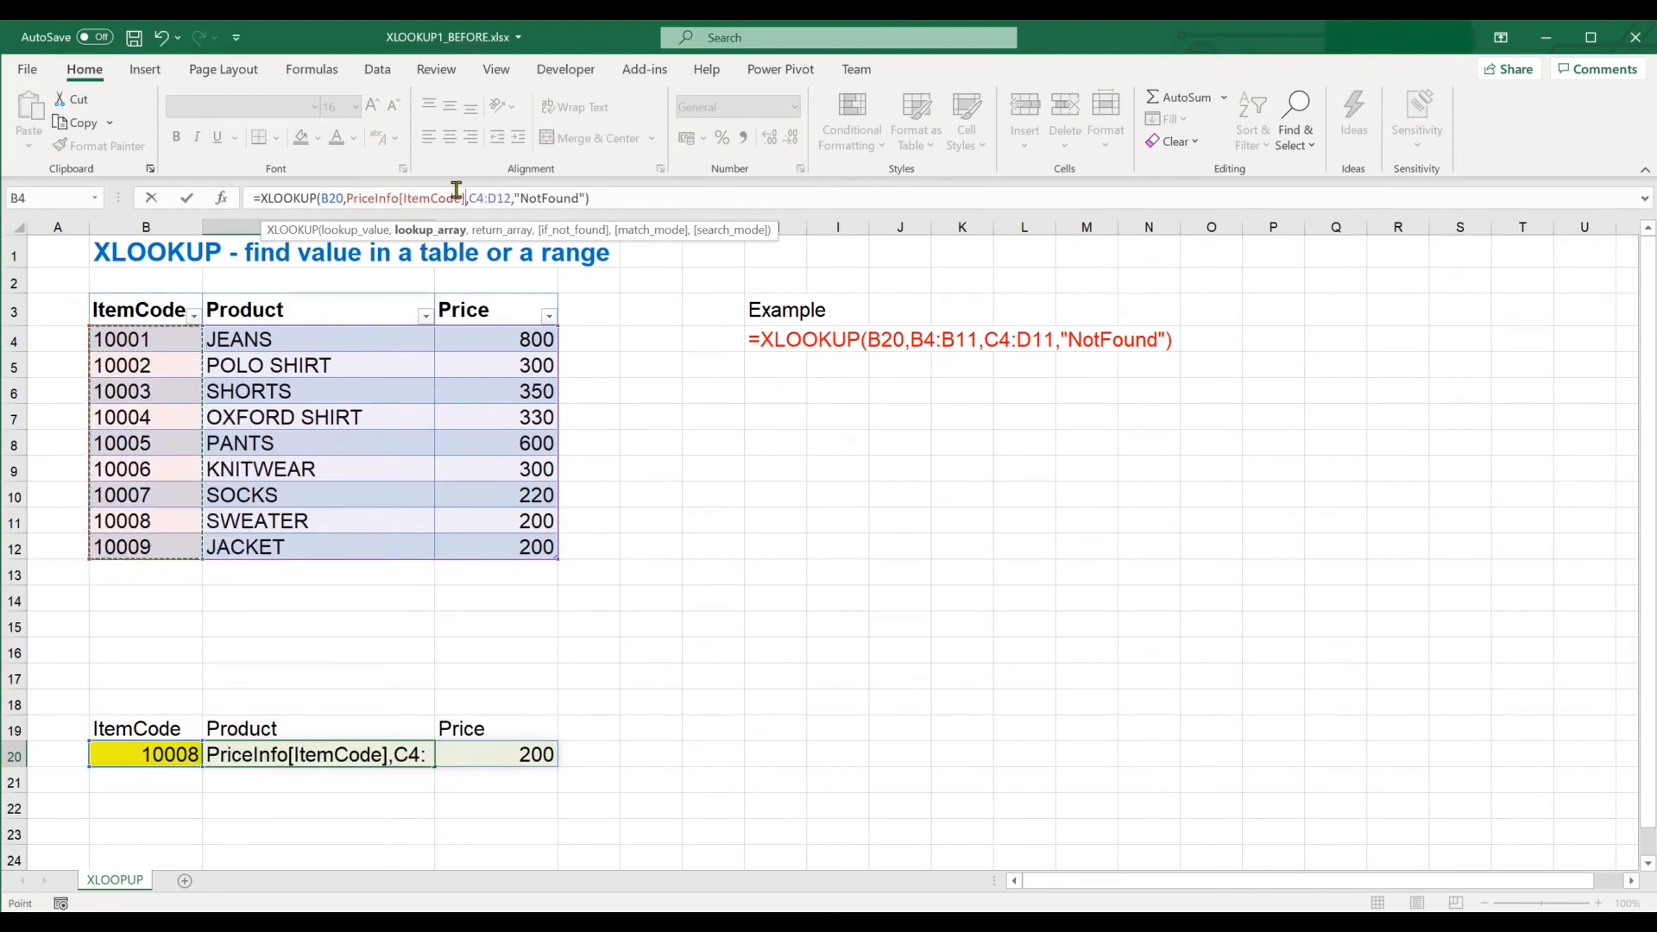
{"action": "left_click_drag", "start_coordinate": [473, 197], "coordinate": [513, 198]}
{"action": "left_click_drag", "start_coordinate": [375, 347], "coordinate": [515, 547]}
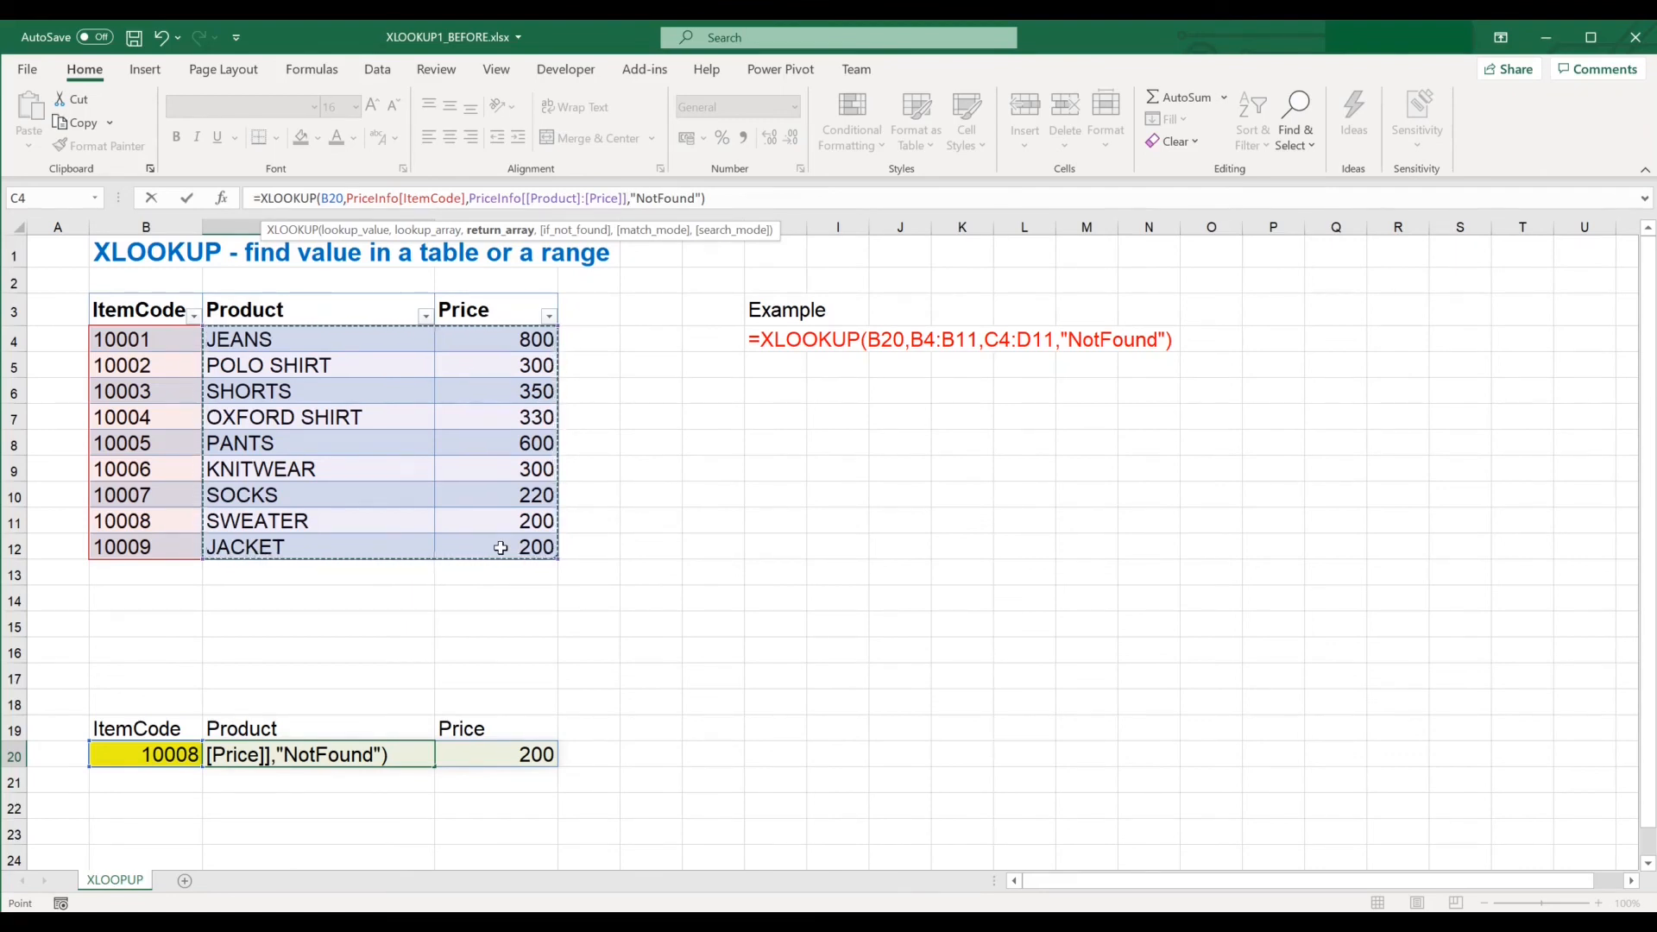
{"action": "key", "text": "Return"}
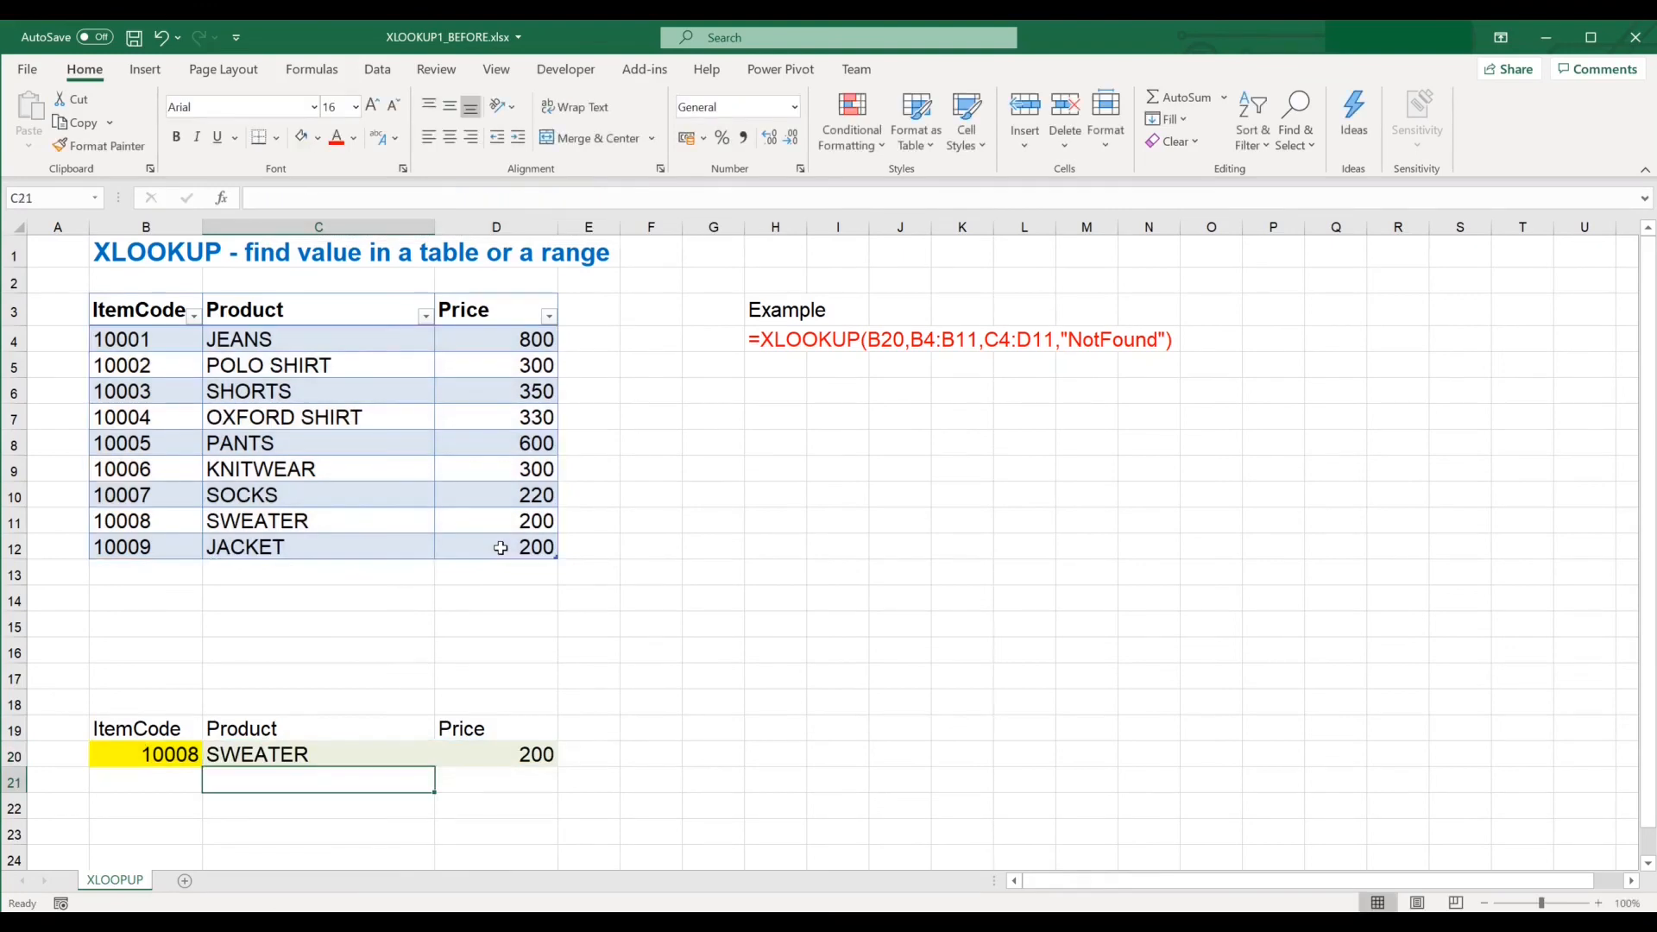
Change the item code in B20 to 10009.
{"action": "left_click", "coordinate": [165, 766]}
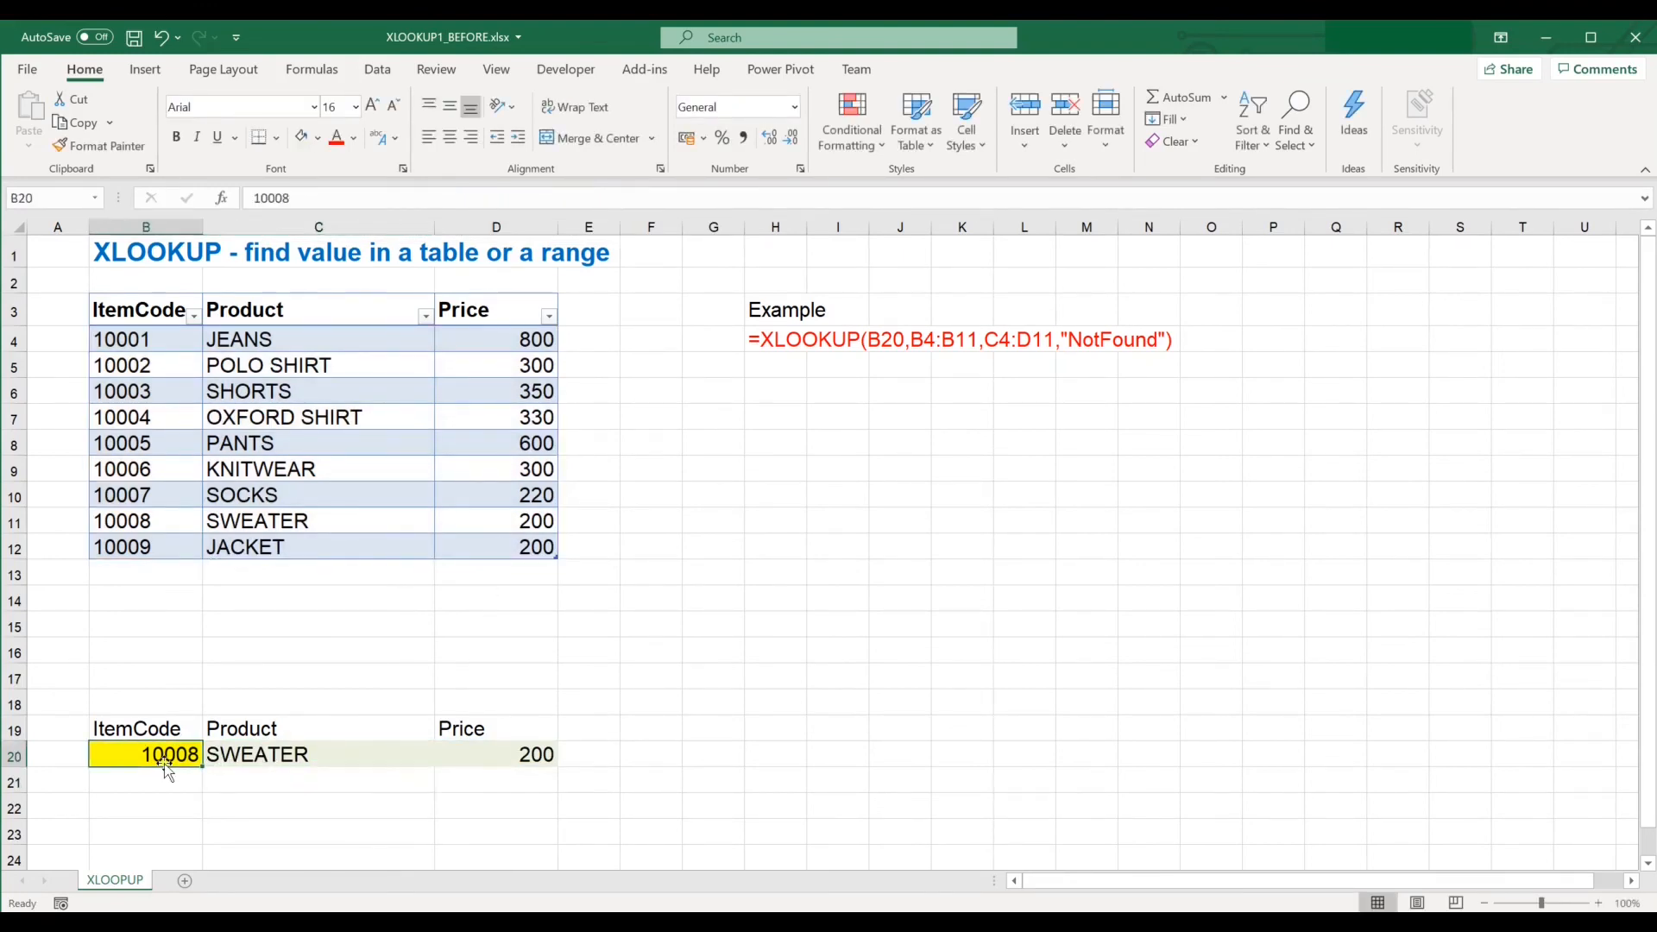
{"action": "type", "text": "10009"}
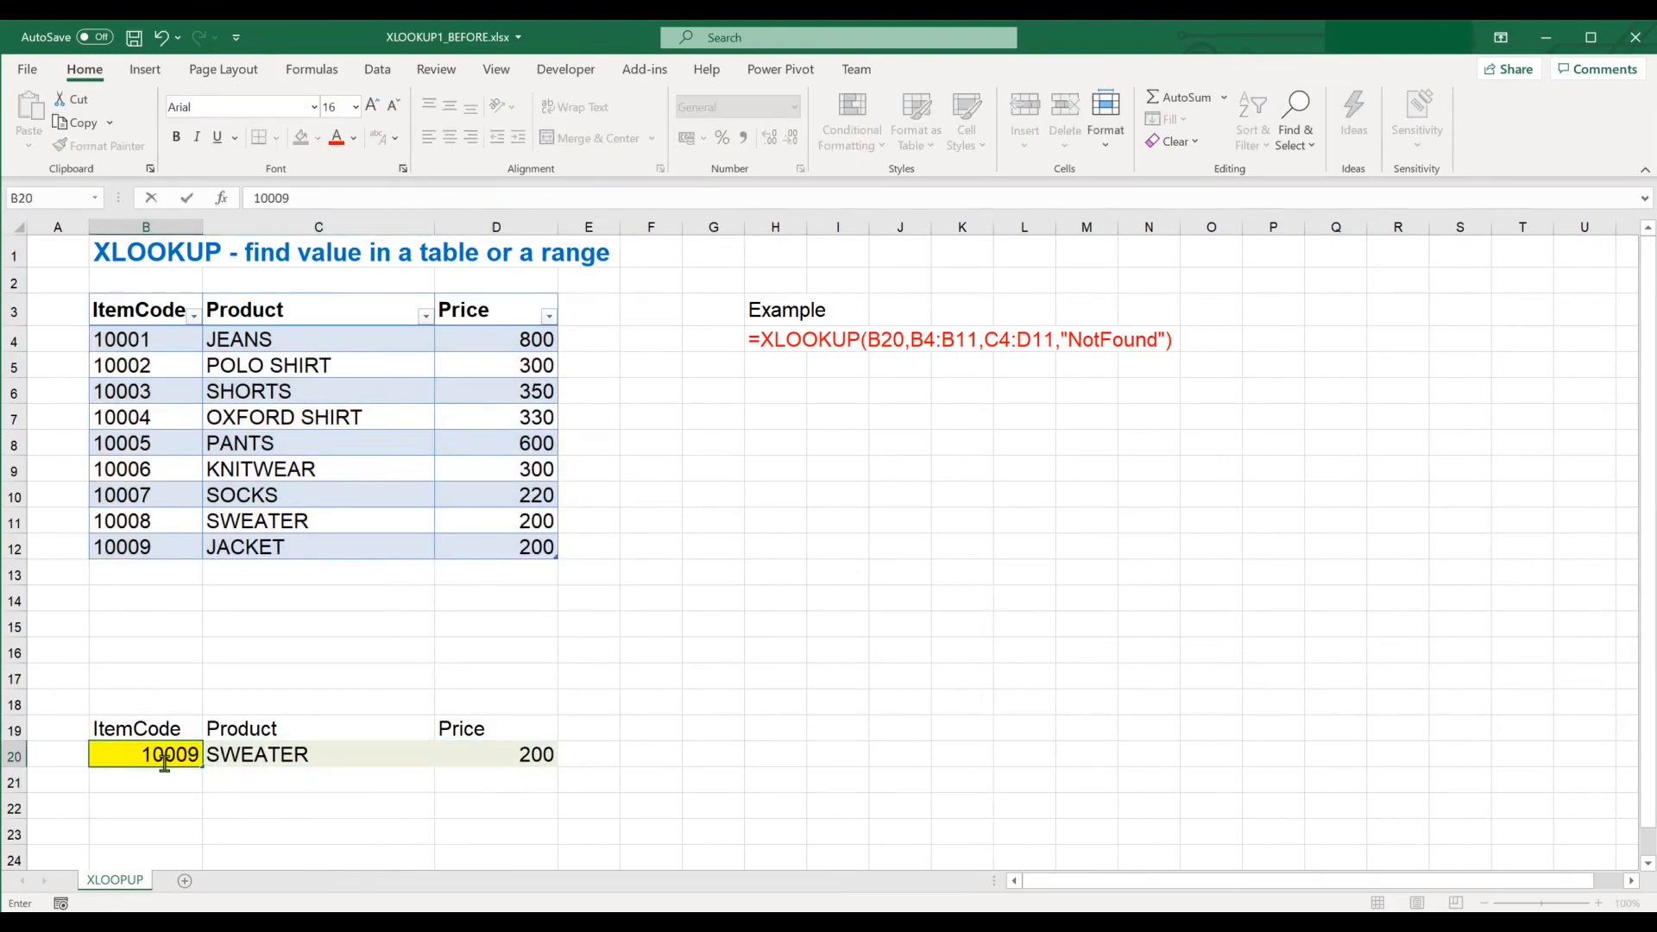
{"action": "key", "text": "Return"}
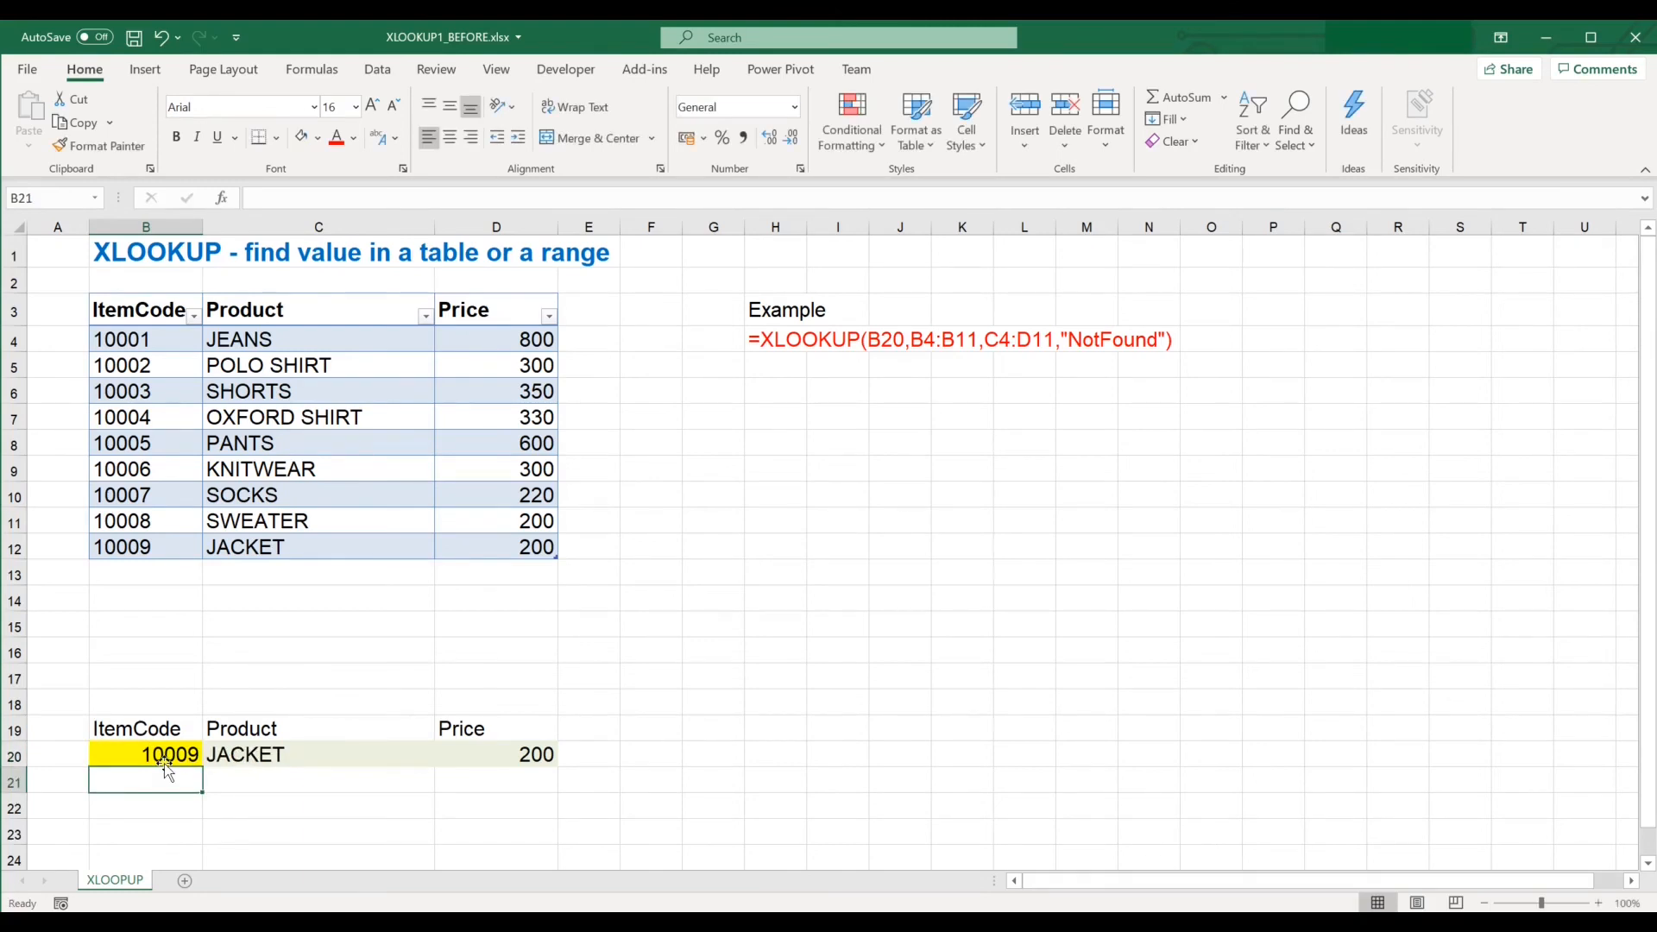